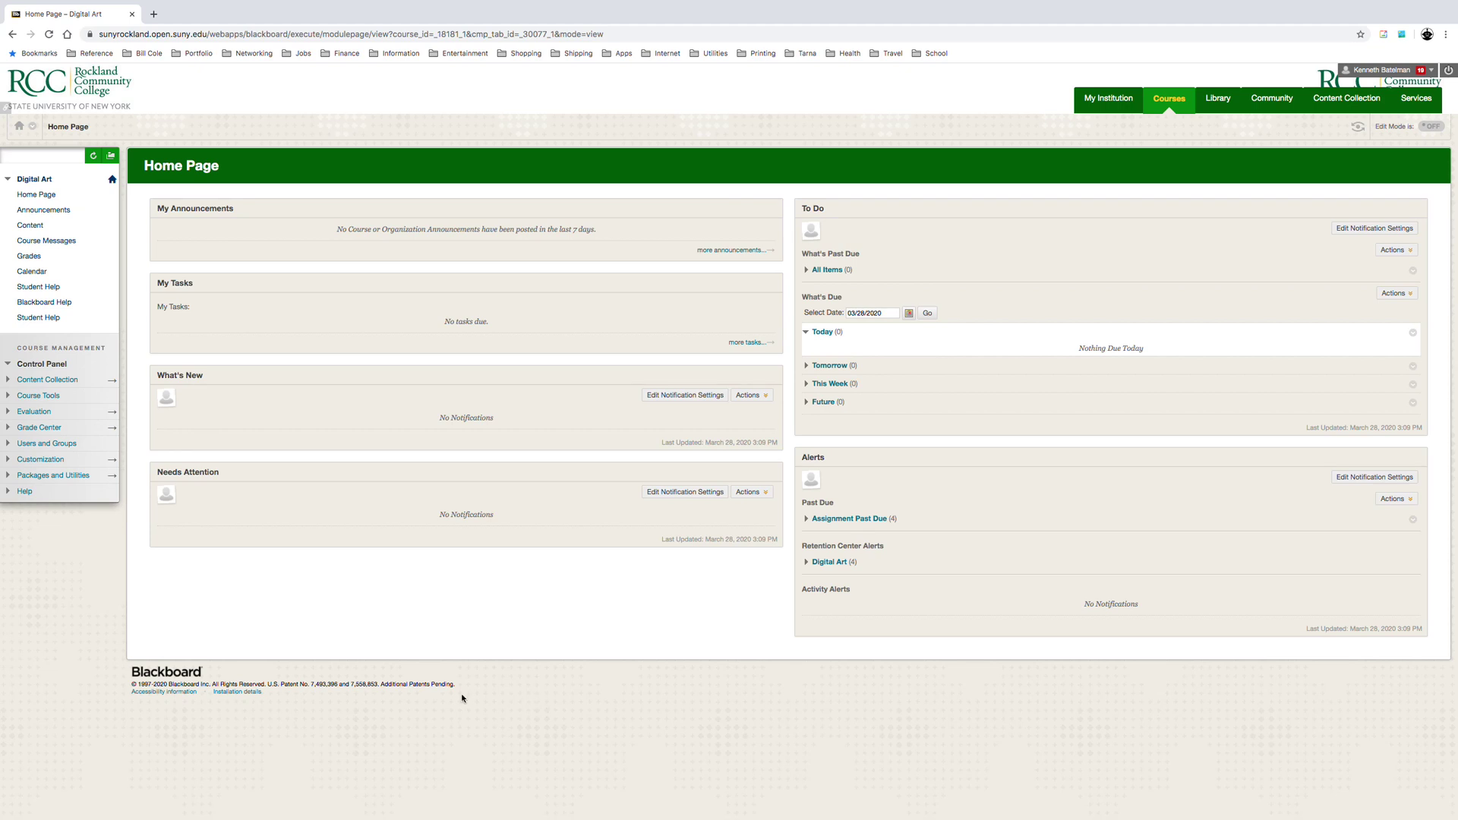
Download the 'pen tool-assets' attachment from the Digital Art course Content page.
click(30, 224)
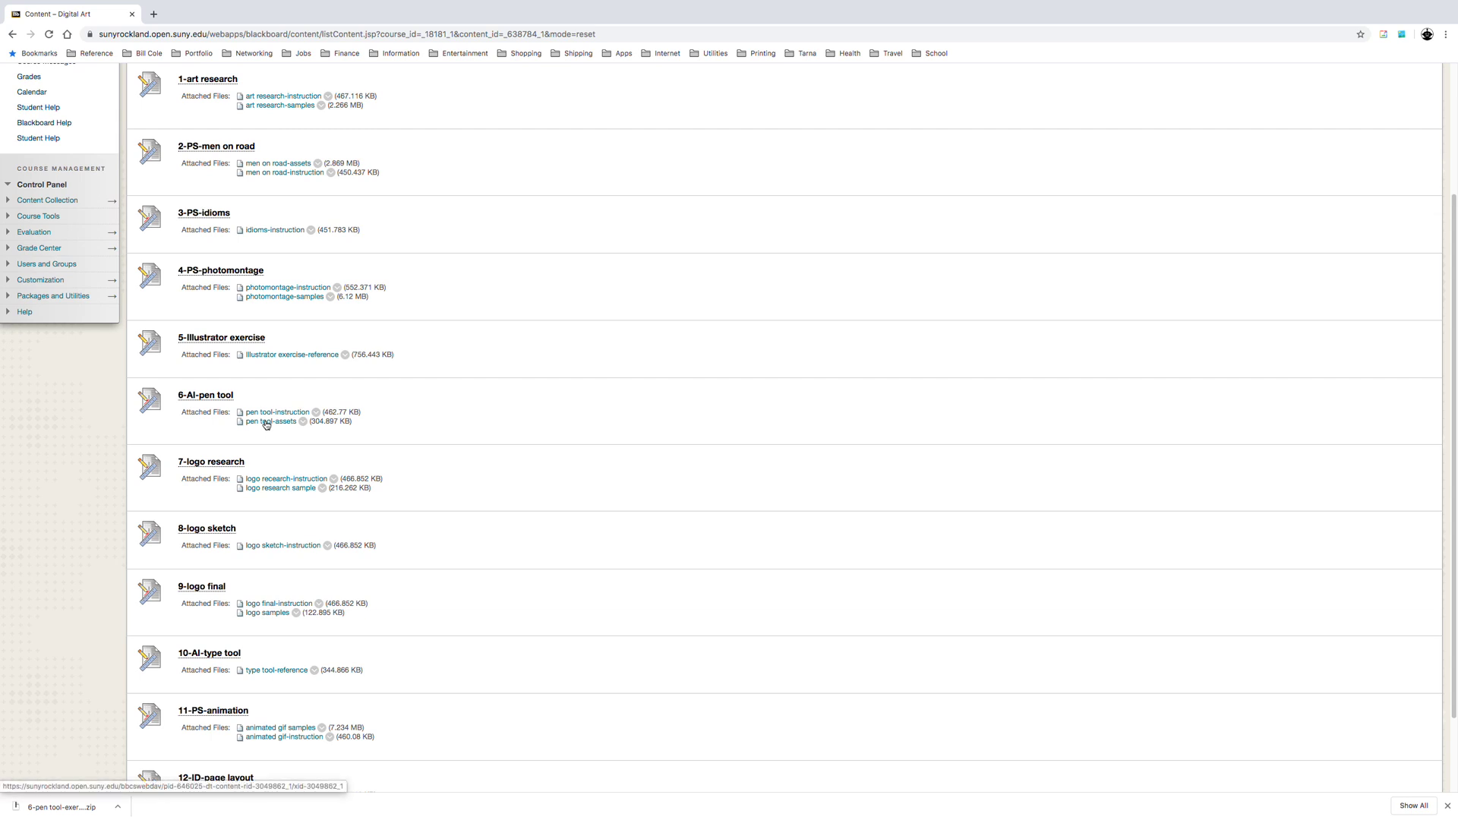
click(269, 424)
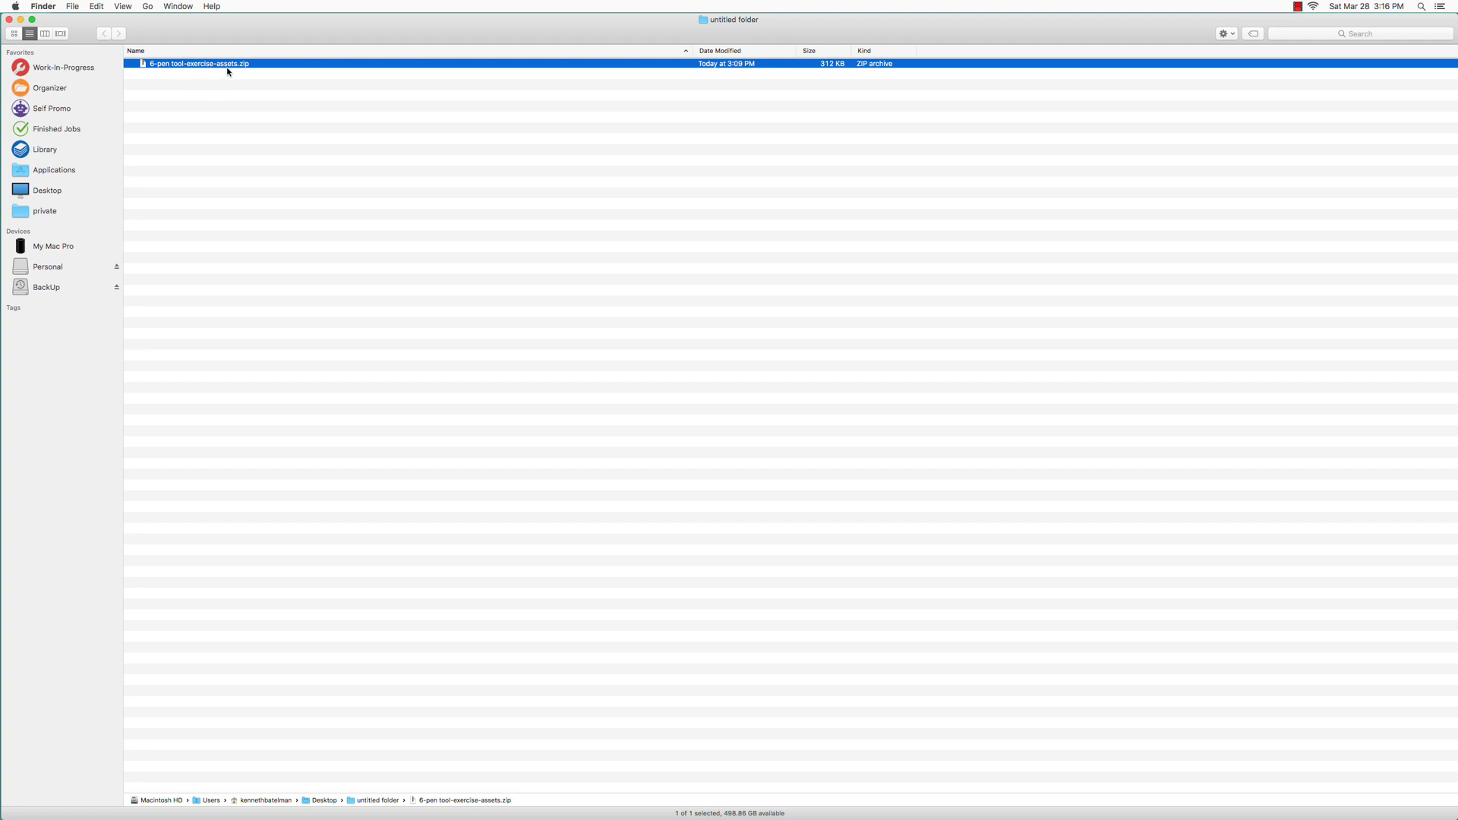
Extract the assets zip, expand its folder, and select 1SmoothCurves.jpg.
double_click(144, 63)
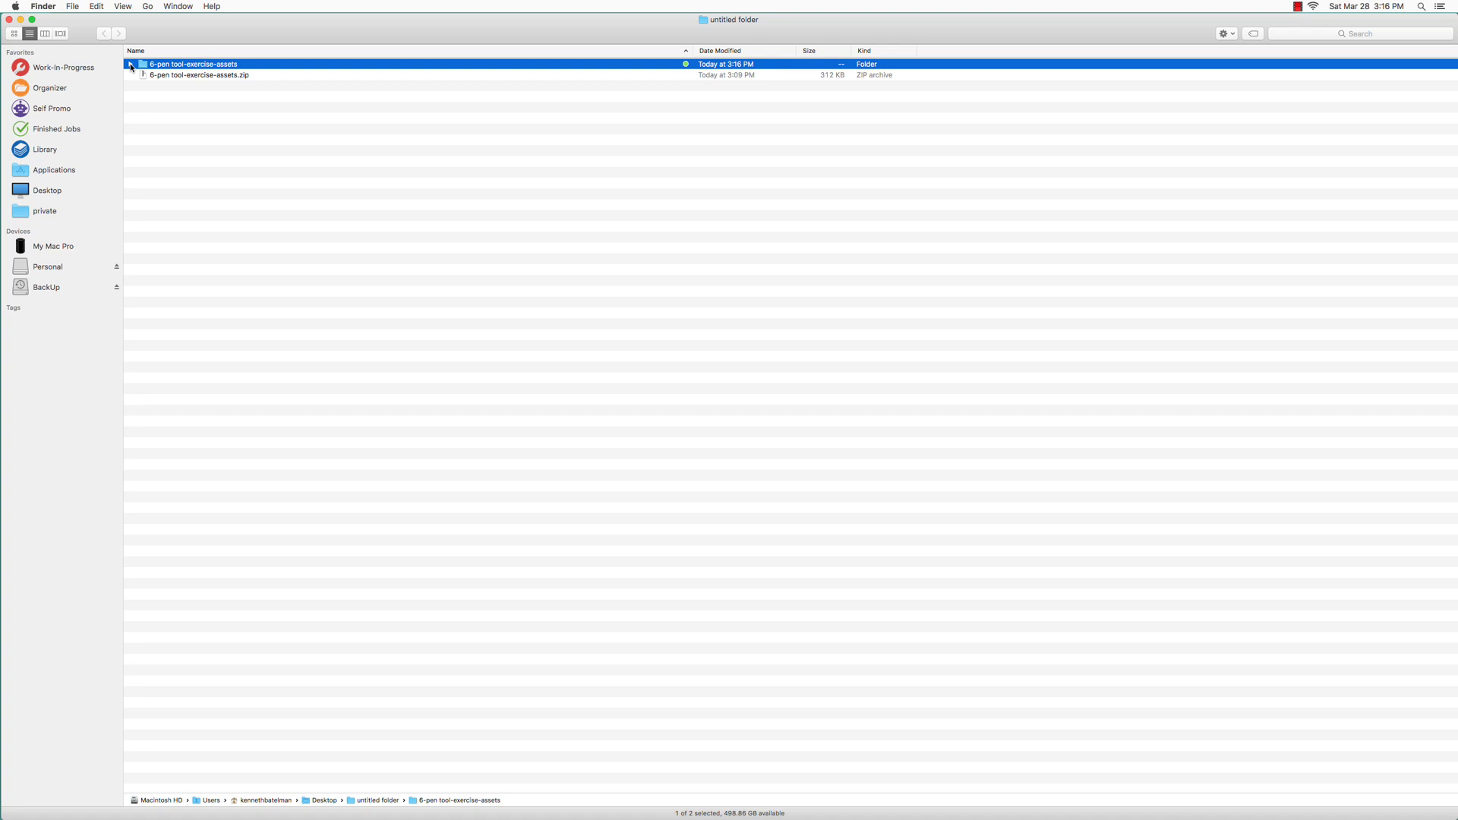
click(129, 62)
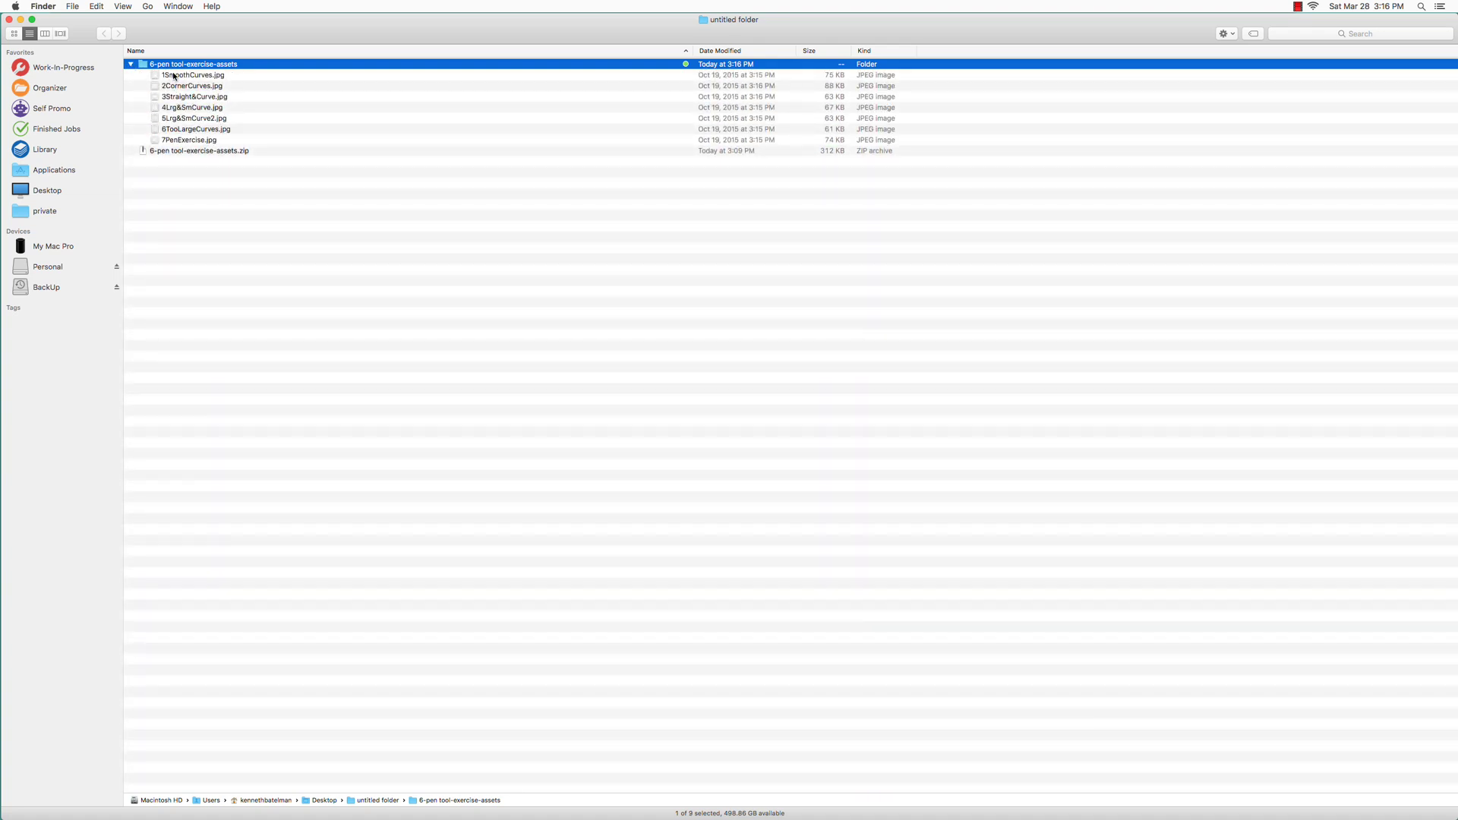
click(175, 76)
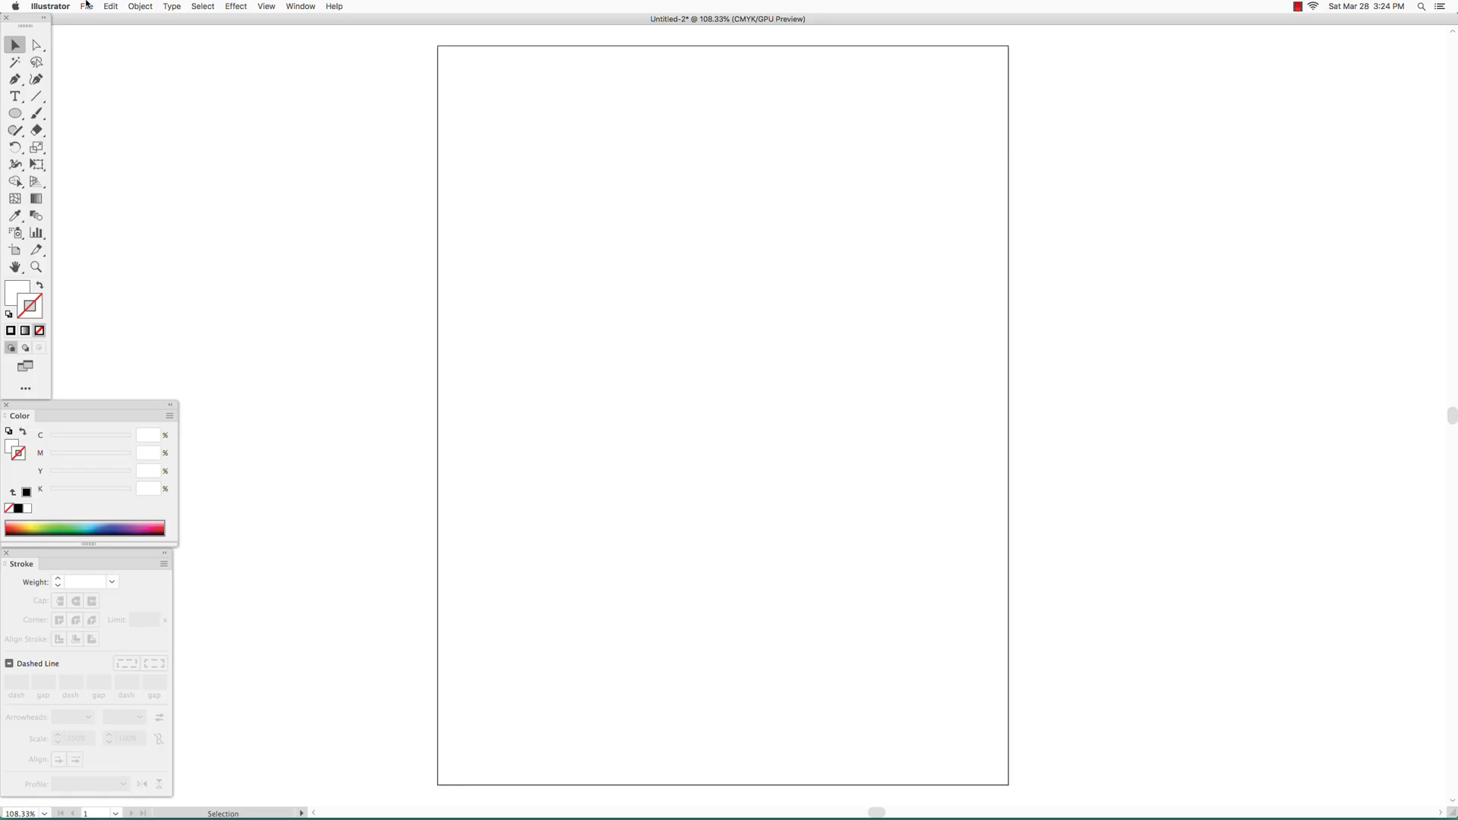
Place 1SmoothCurves.jpg on the artboard using File > Place.
click(86, 6)
click(100, 174)
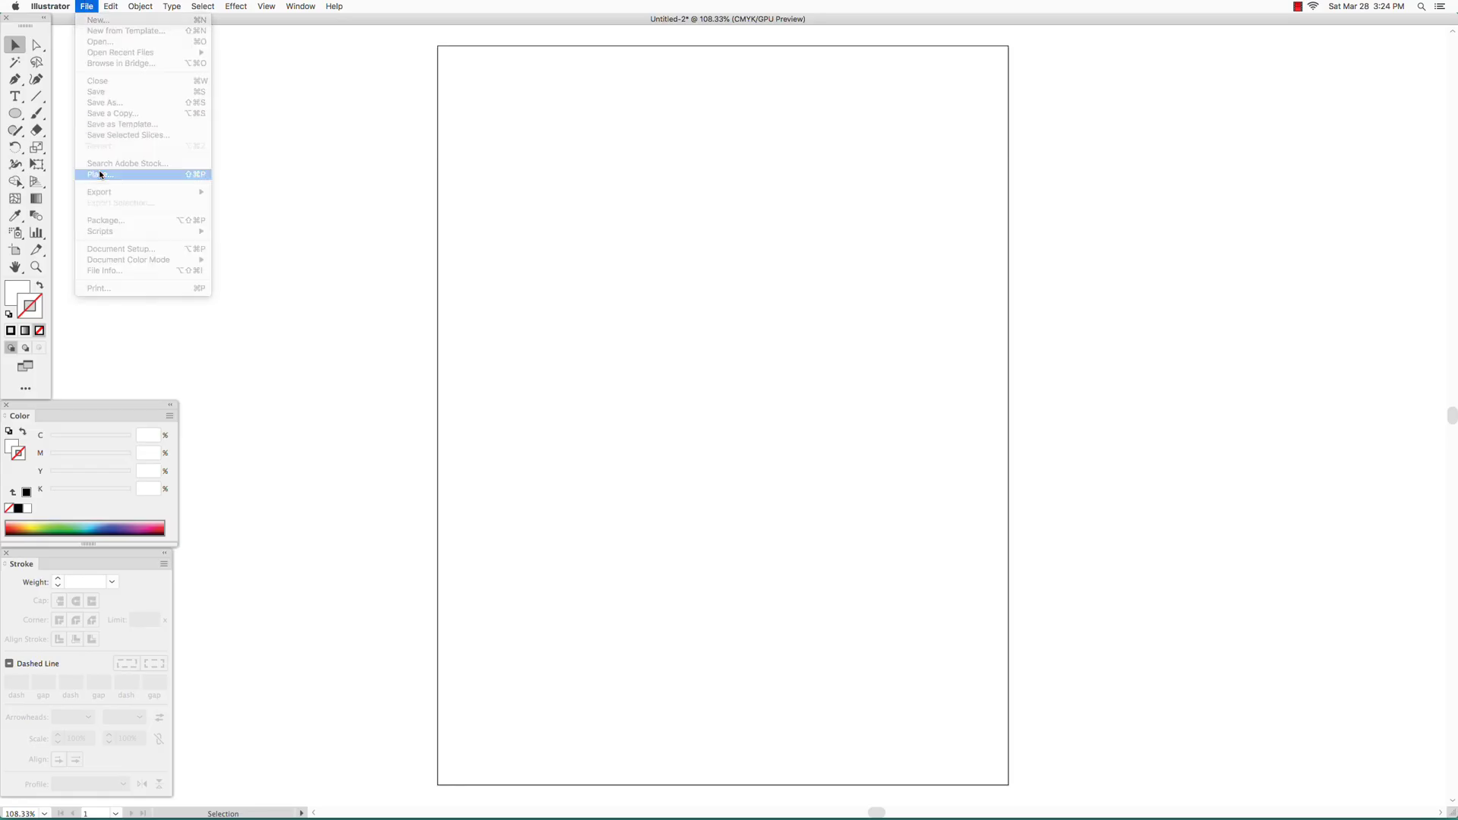
click(521, 138)
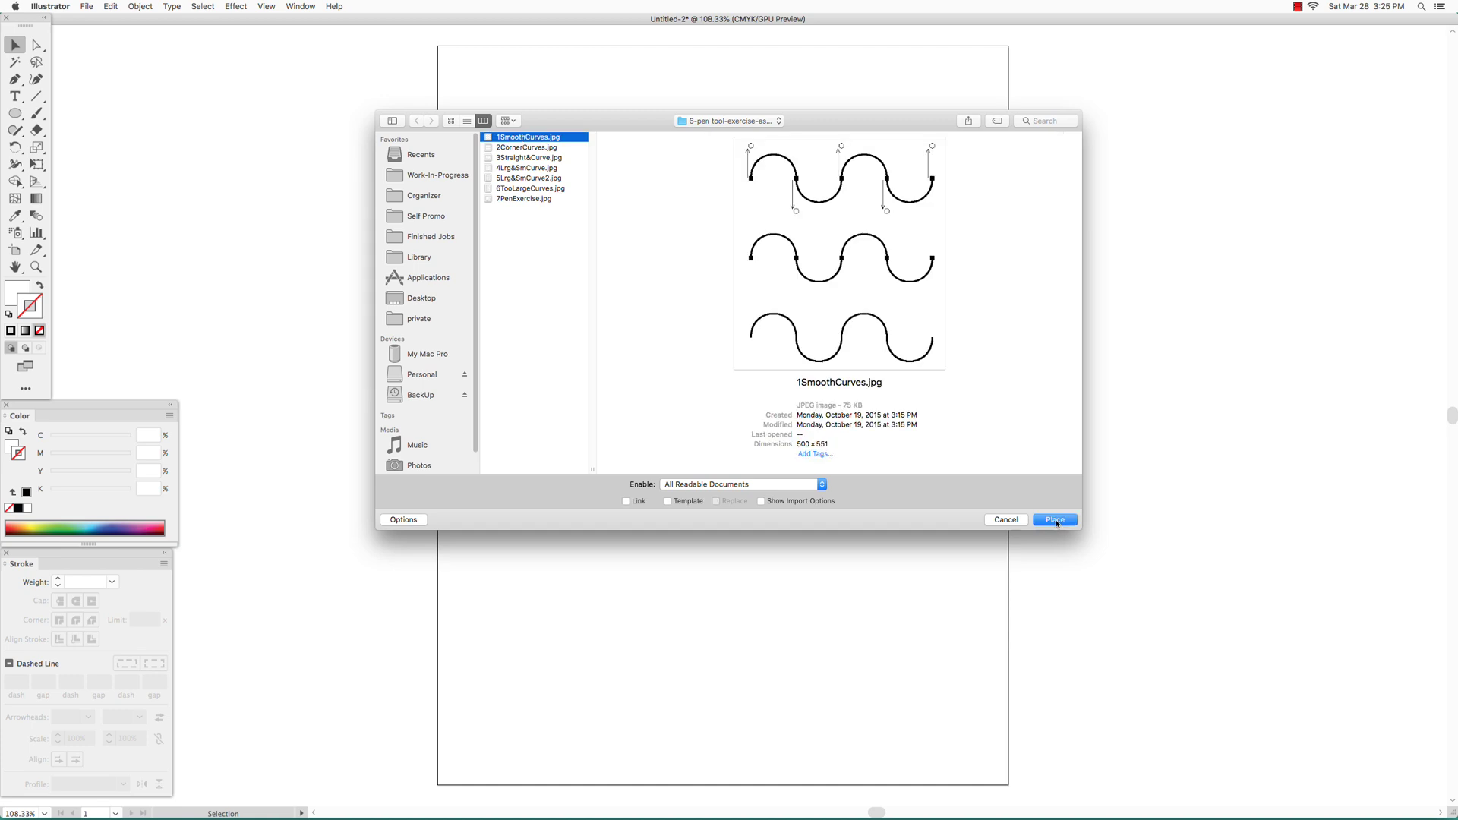
click(1056, 521)
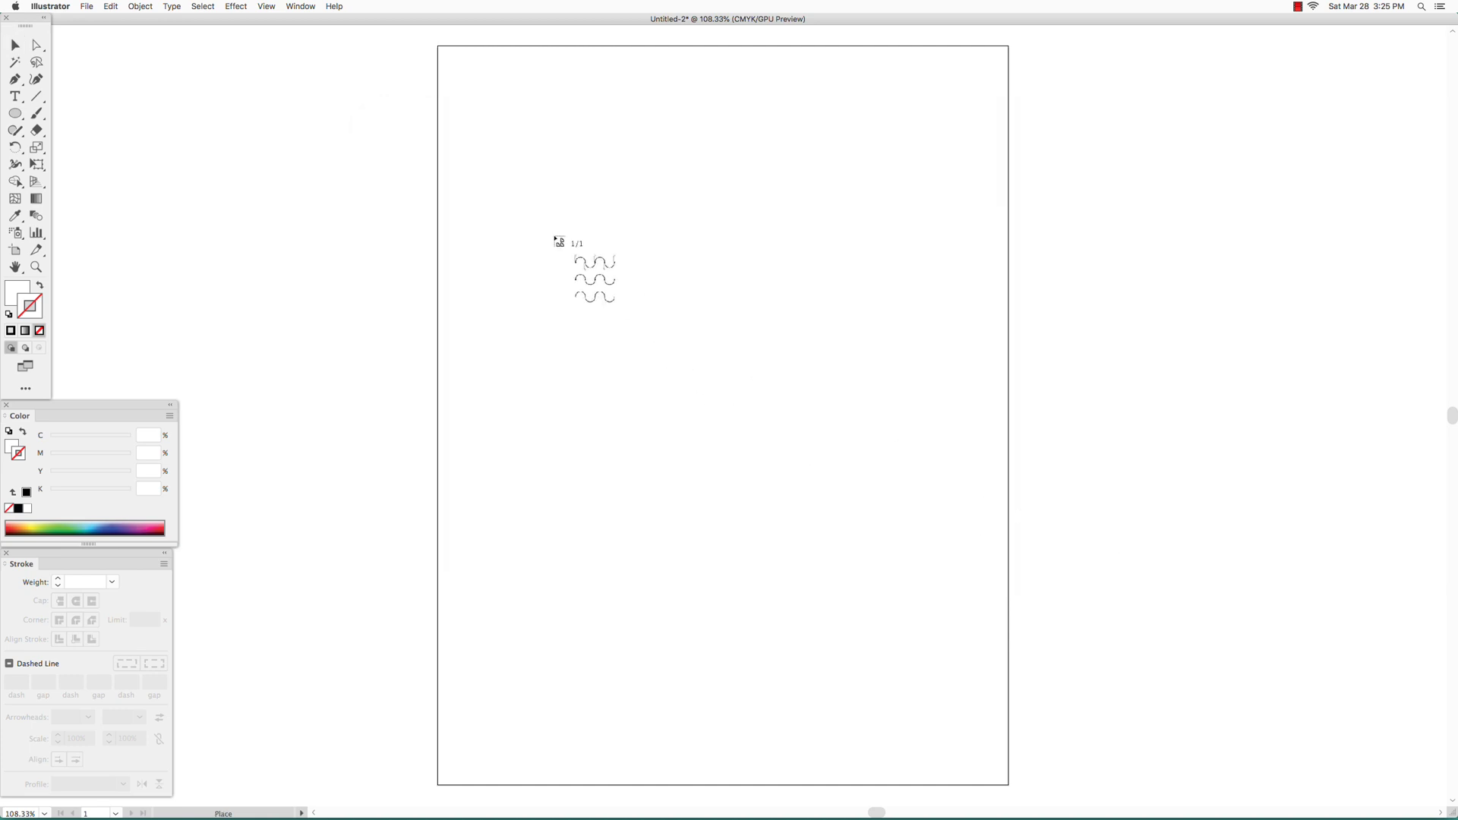
click(493, 129)
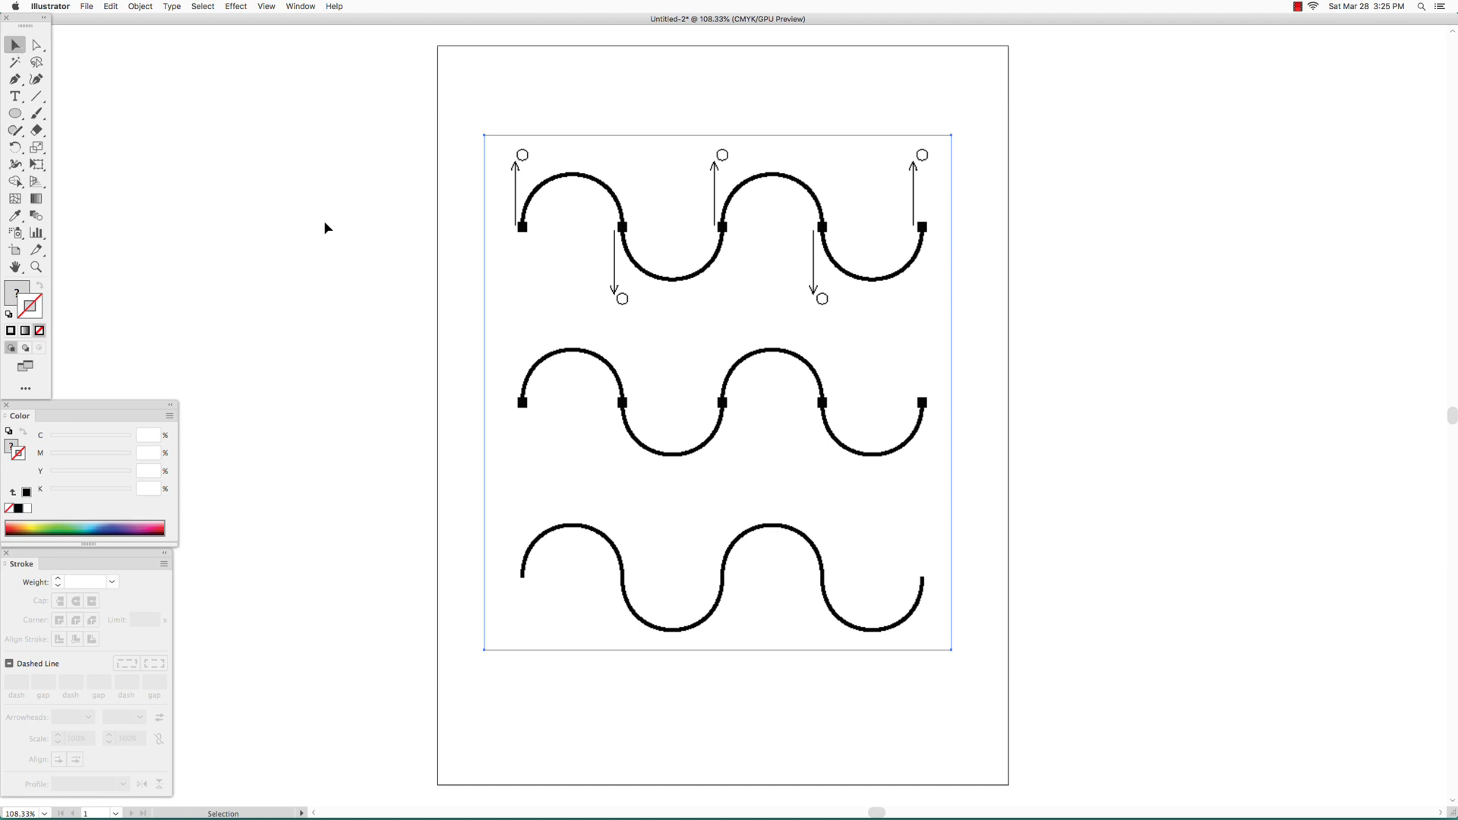
Deselect the image, switch to the Pen tool, and set Fill to None.
click(347, 255)
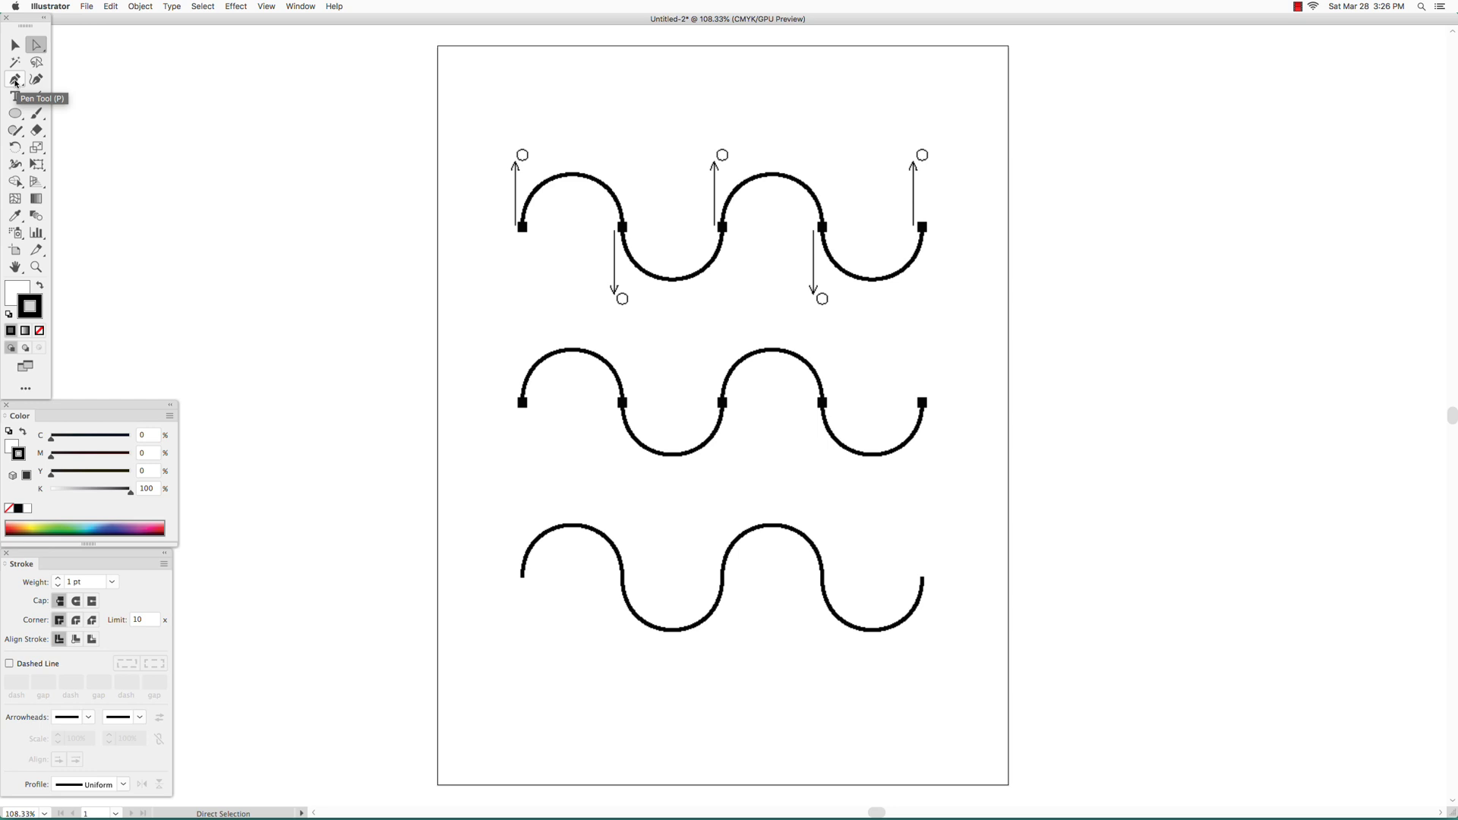
click(15, 80)
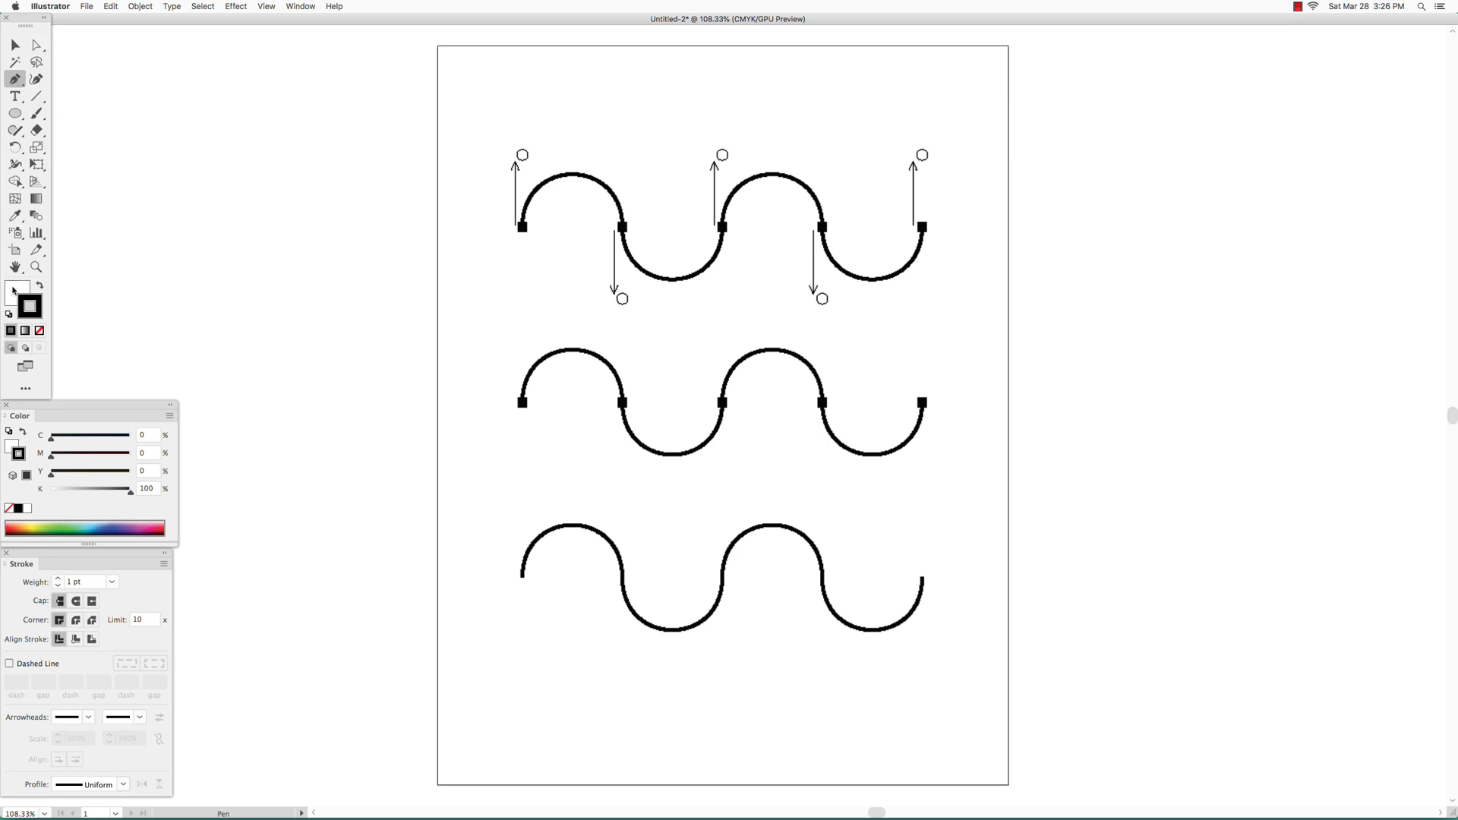
click(17, 294)
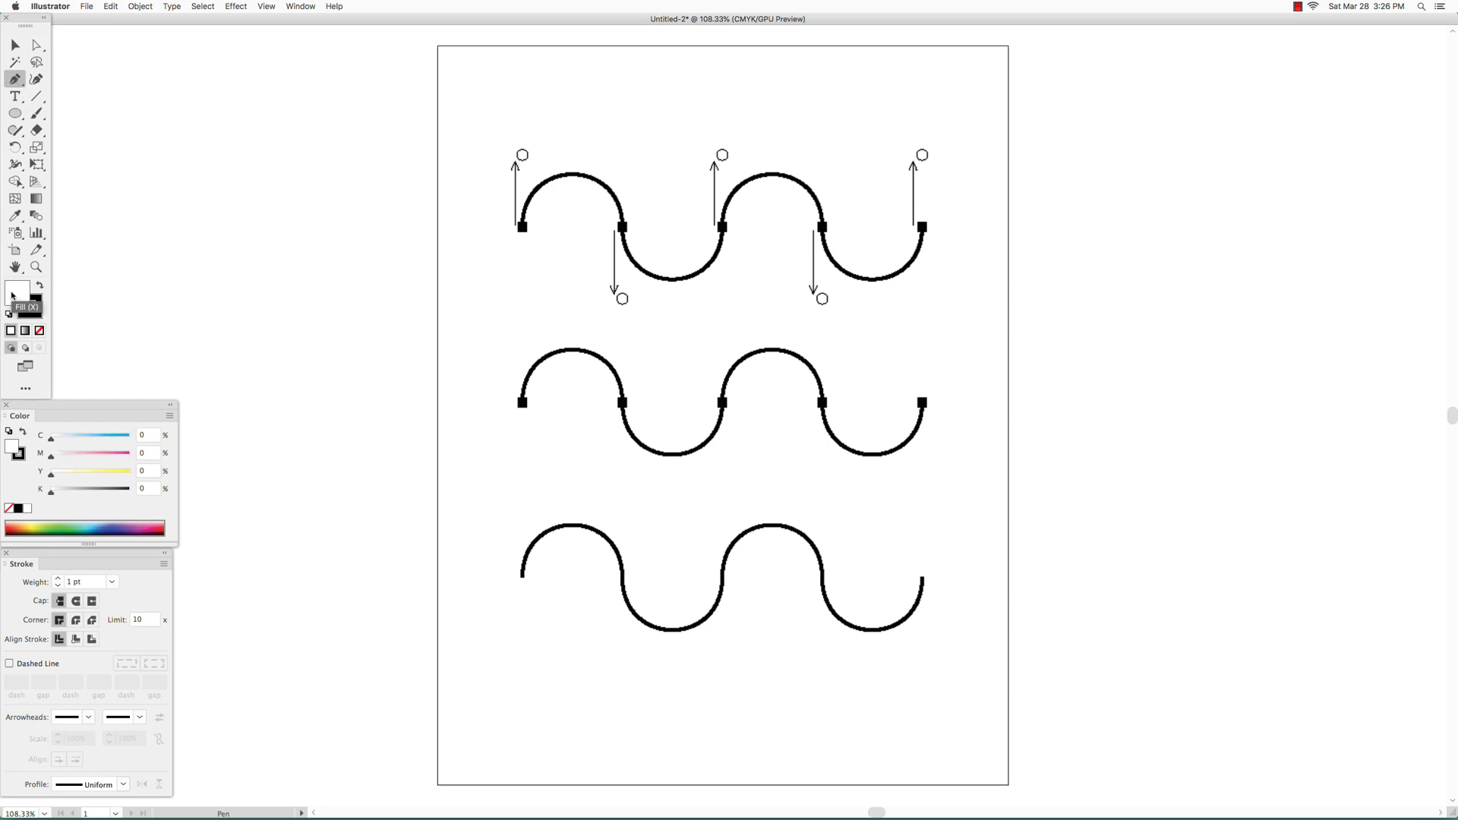
click(39, 331)
Make the stroke red (M100 Y100) and thicken it to 3 pt.
click(40, 315)
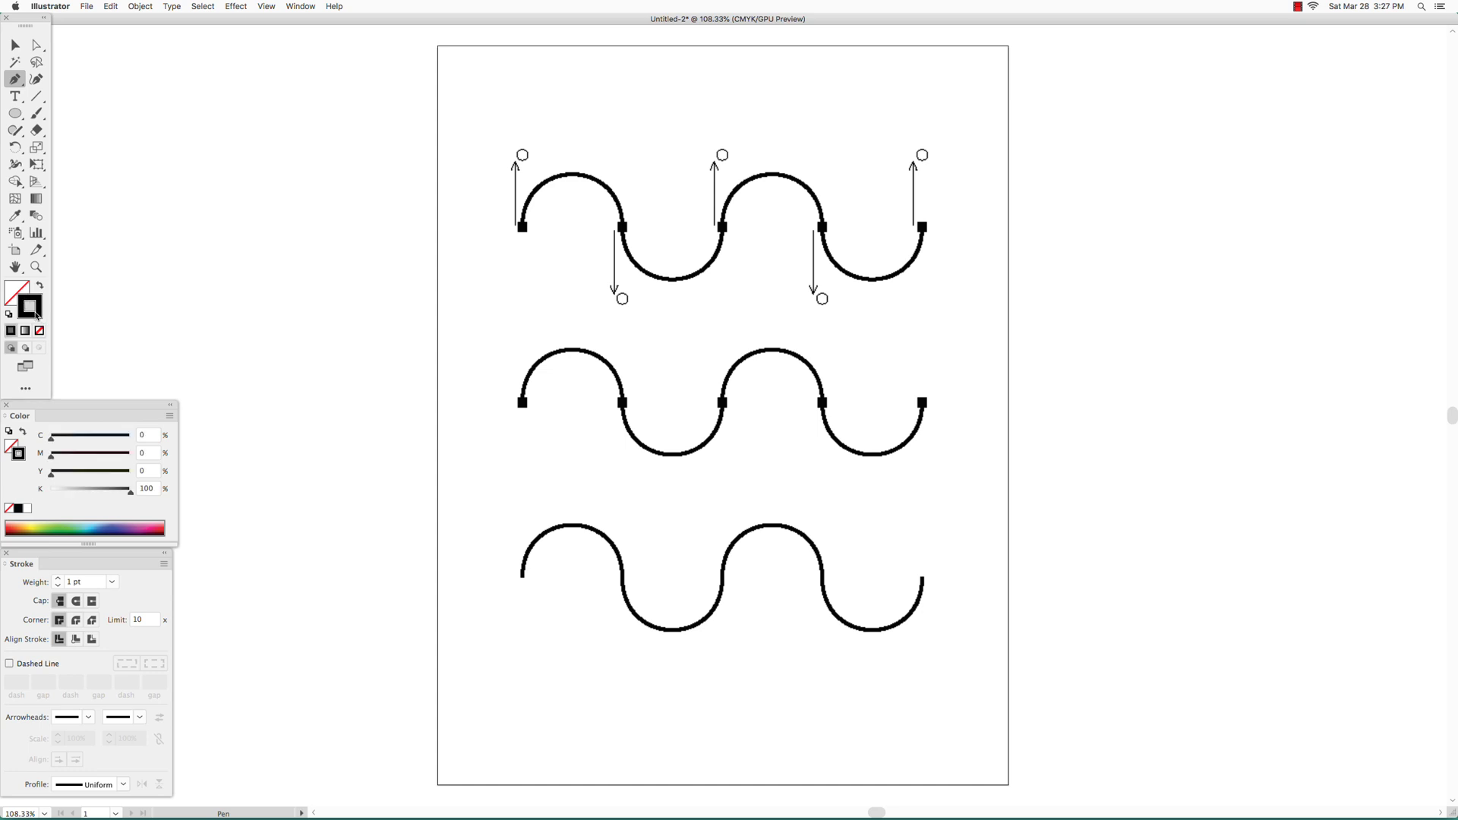
drag(53, 473, 189, 474)
mouse_move(50, 456)
mouse_down()
mouse_move(145, 458)
mouse_move(3, 501)
mouse_up()
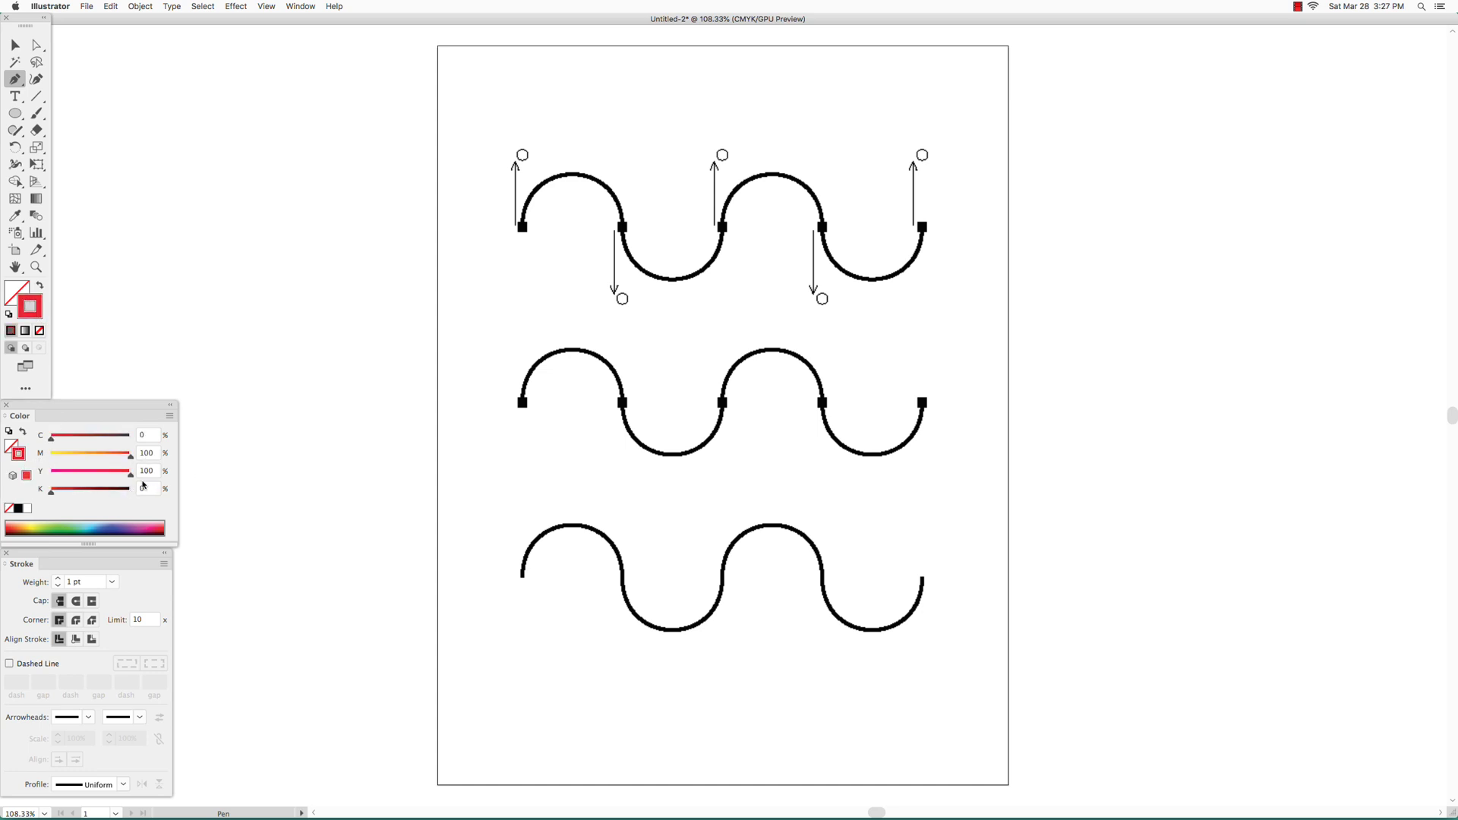
click(58, 579)
Trace the top wave with five Pen anchor drags, then deselect the red path.
drag(523, 231, 522, 155)
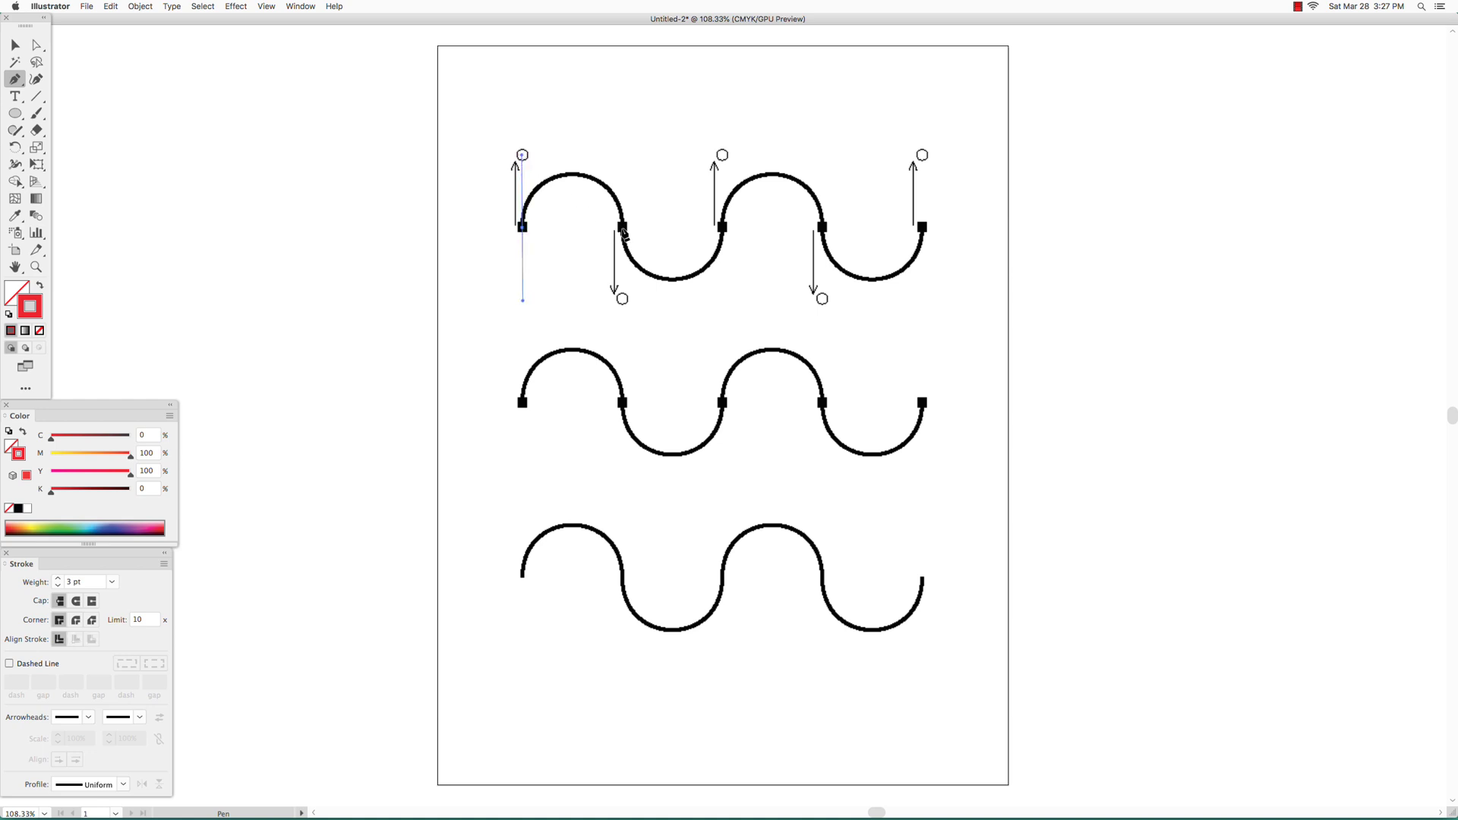
drag(622, 227, 623, 300)
drag(721, 228, 722, 156)
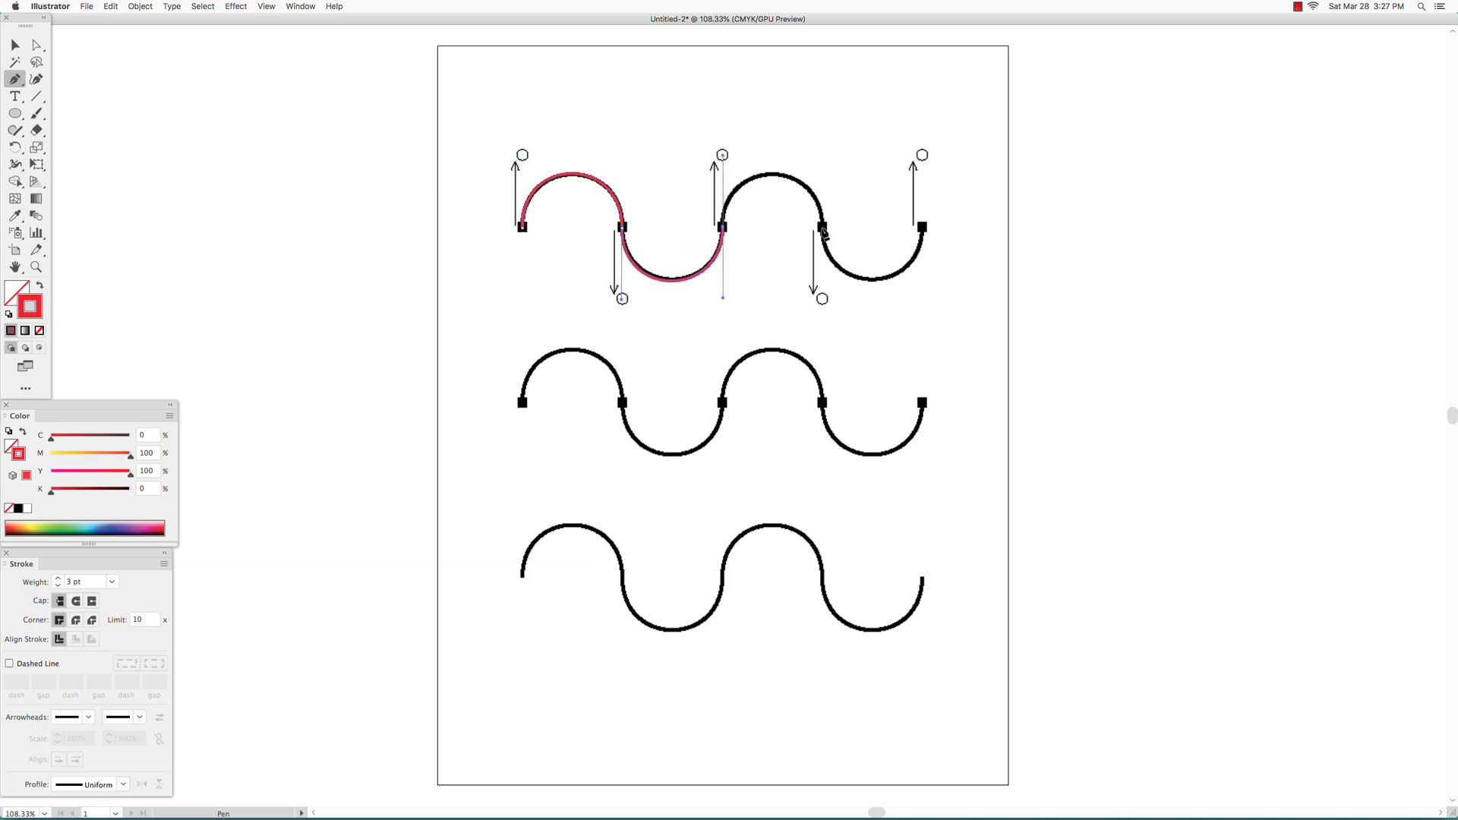
drag(822, 227, 823, 292)
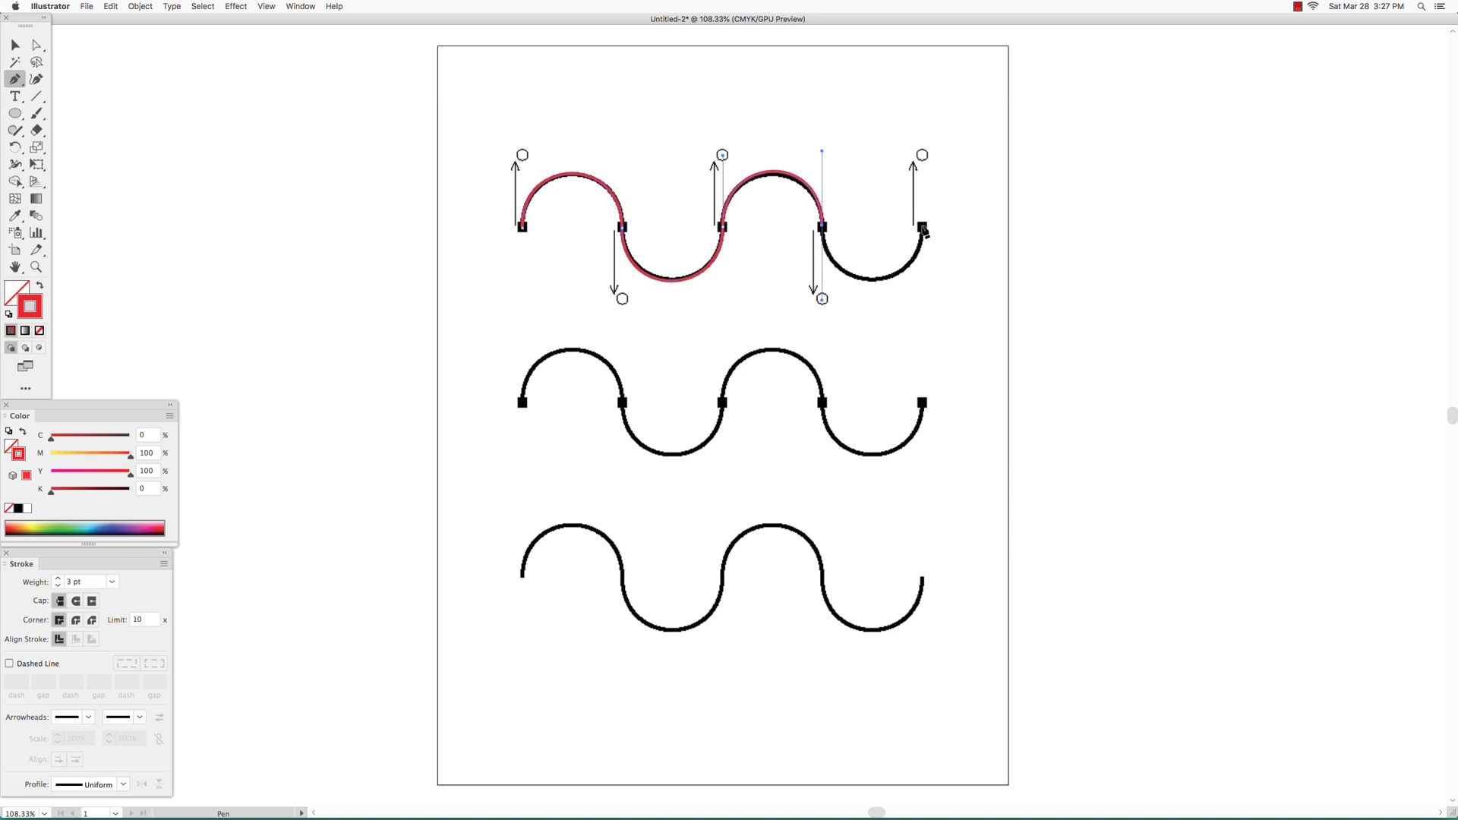
drag(921, 227, 921, 155)
click(16, 46)
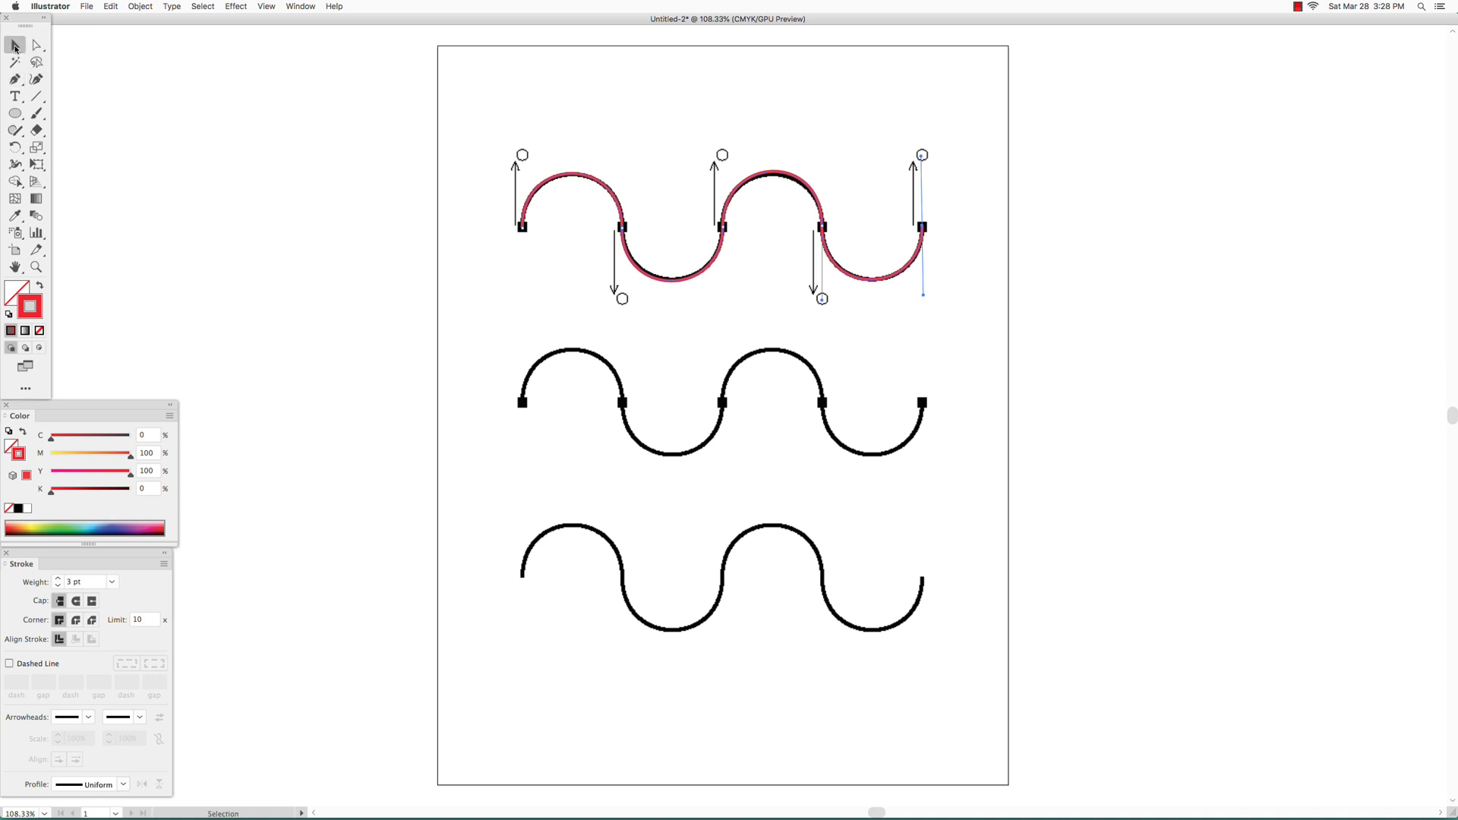
click(305, 171)
Drag five Pen anchors along the middle wave, then deselect the new path.
click(15, 80)
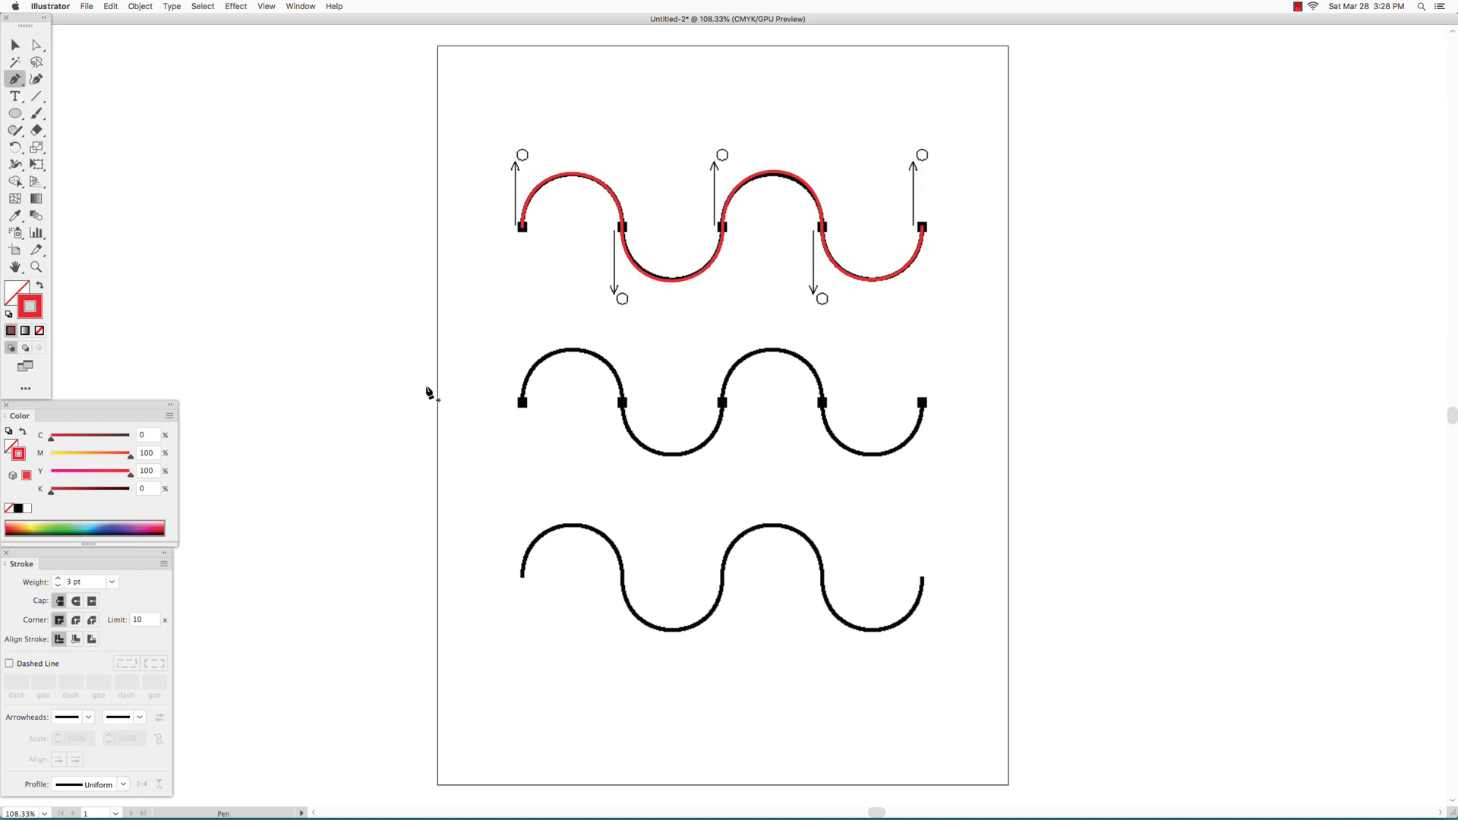
drag(521, 406, 525, 352)
drag(621, 402, 624, 482)
drag(723, 401, 729, 333)
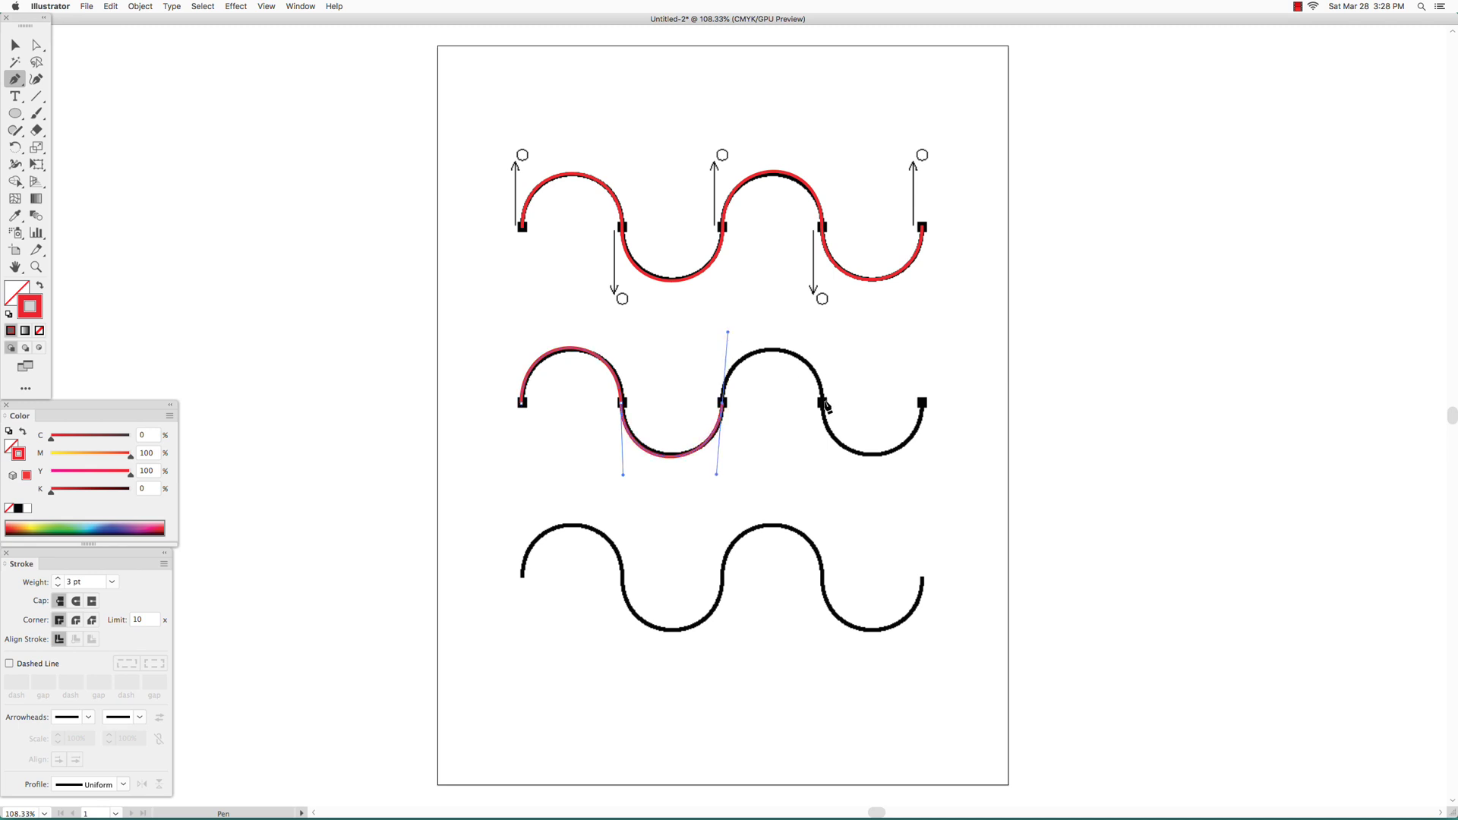
drag(821, 402, 829, 470)
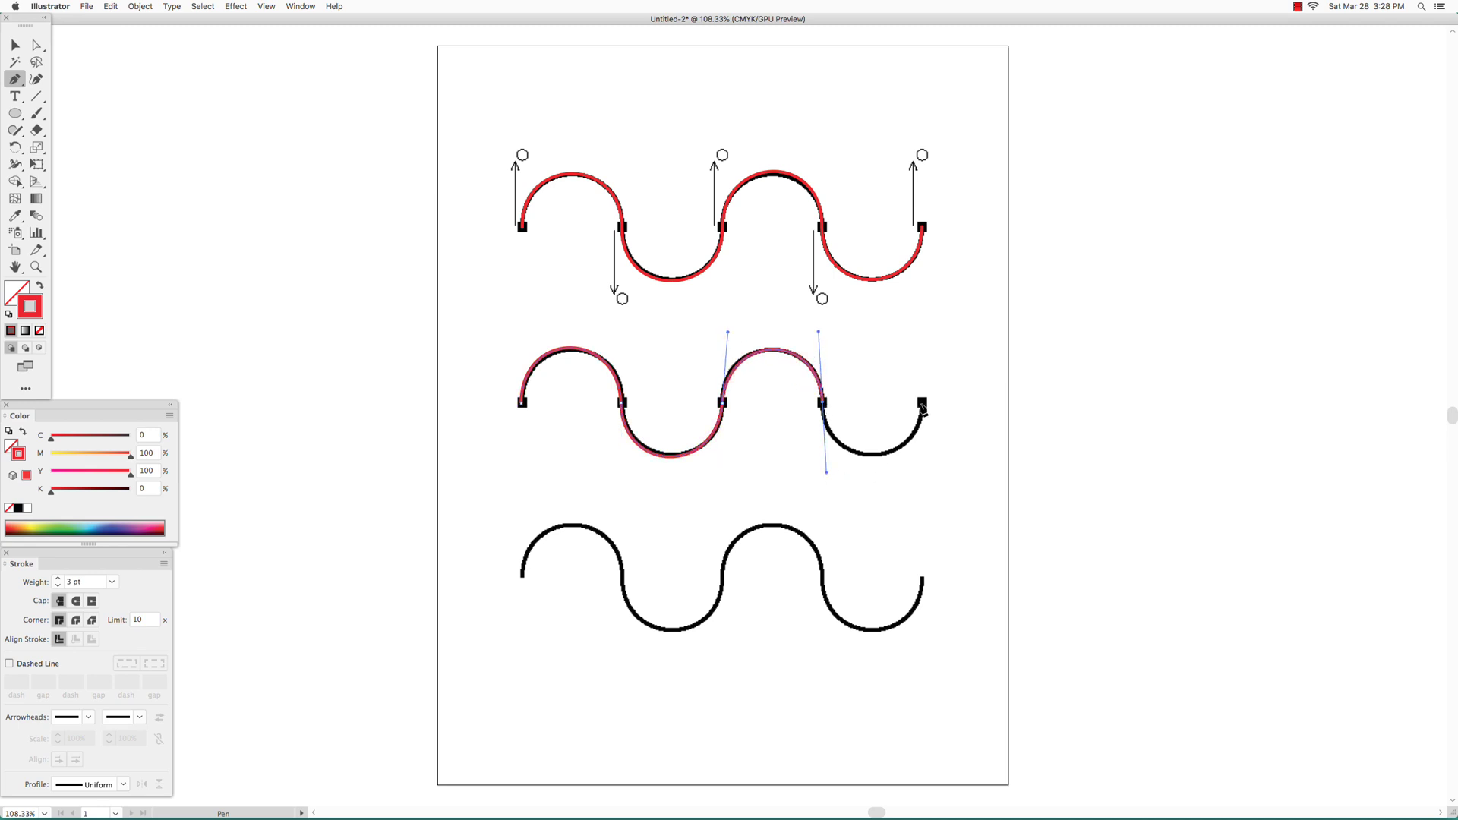
drag(921, 402, 925, 343)
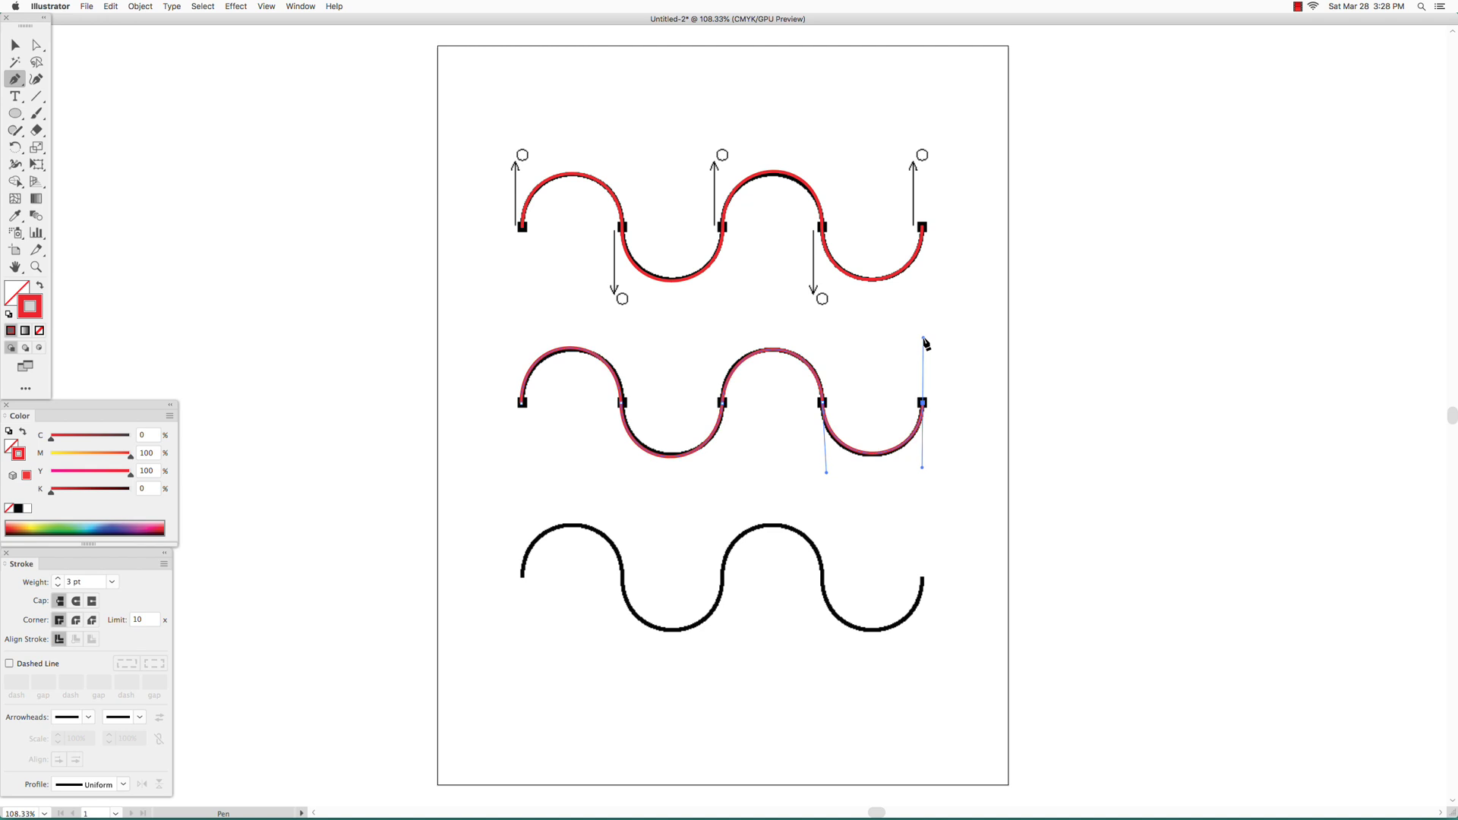
click(16, 45)
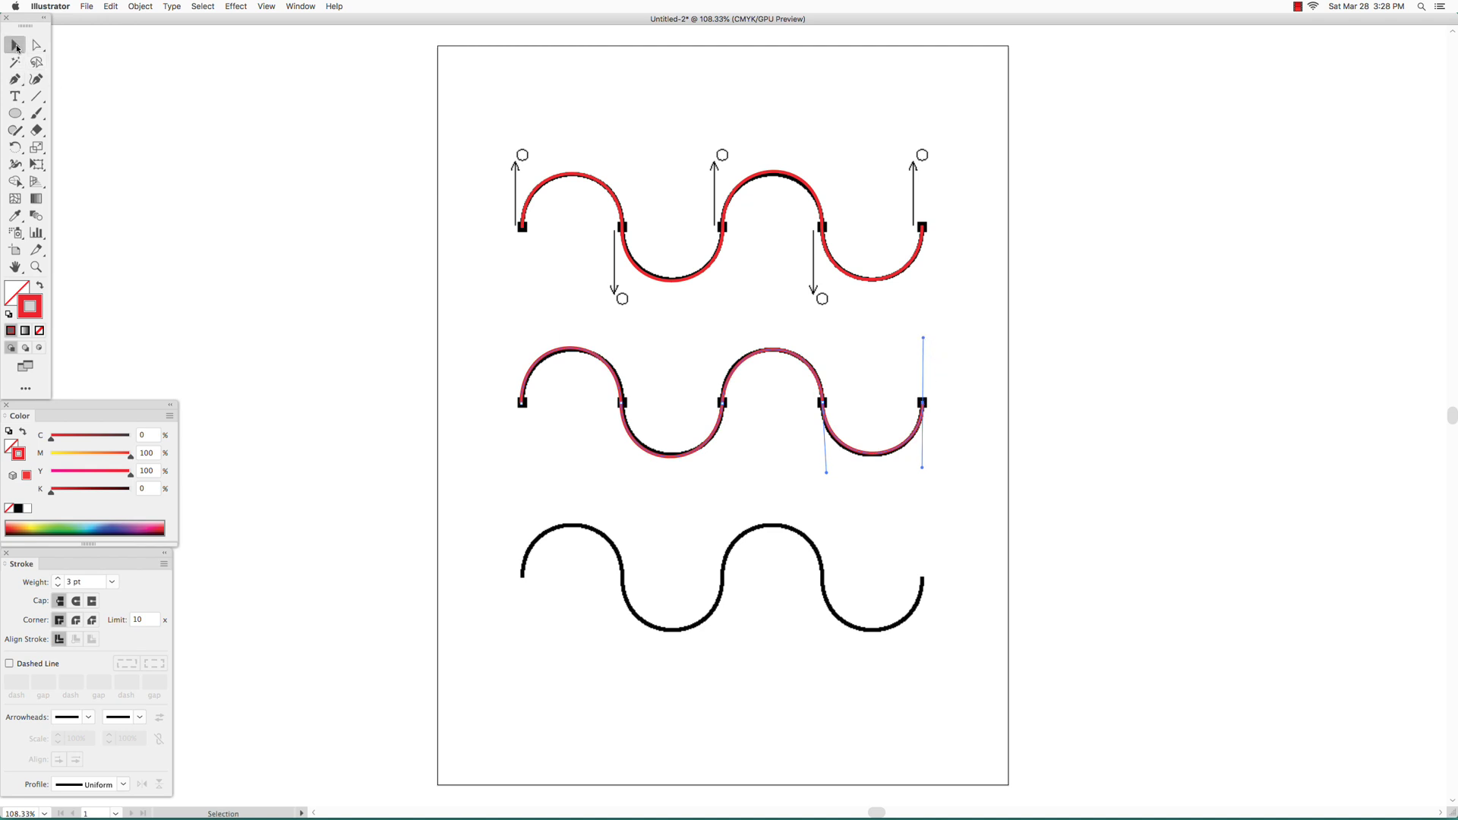
click(299, 273)
Drag five Pen anchors along the bottom wave, from its left end to its right end.
click(15, 79)
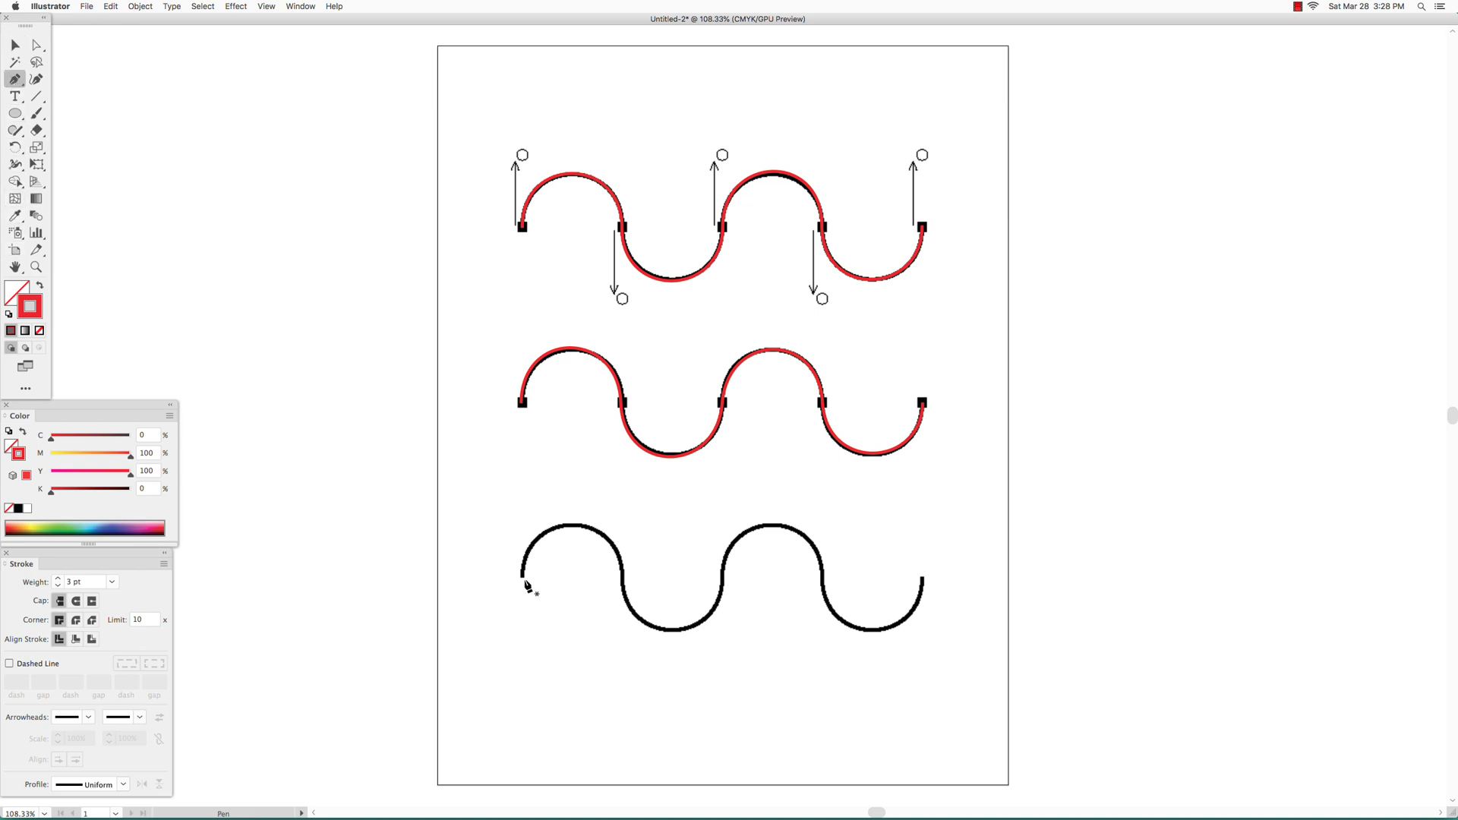
drag(522, 575, 522, 493)
drag(623, 576, 625, 656)
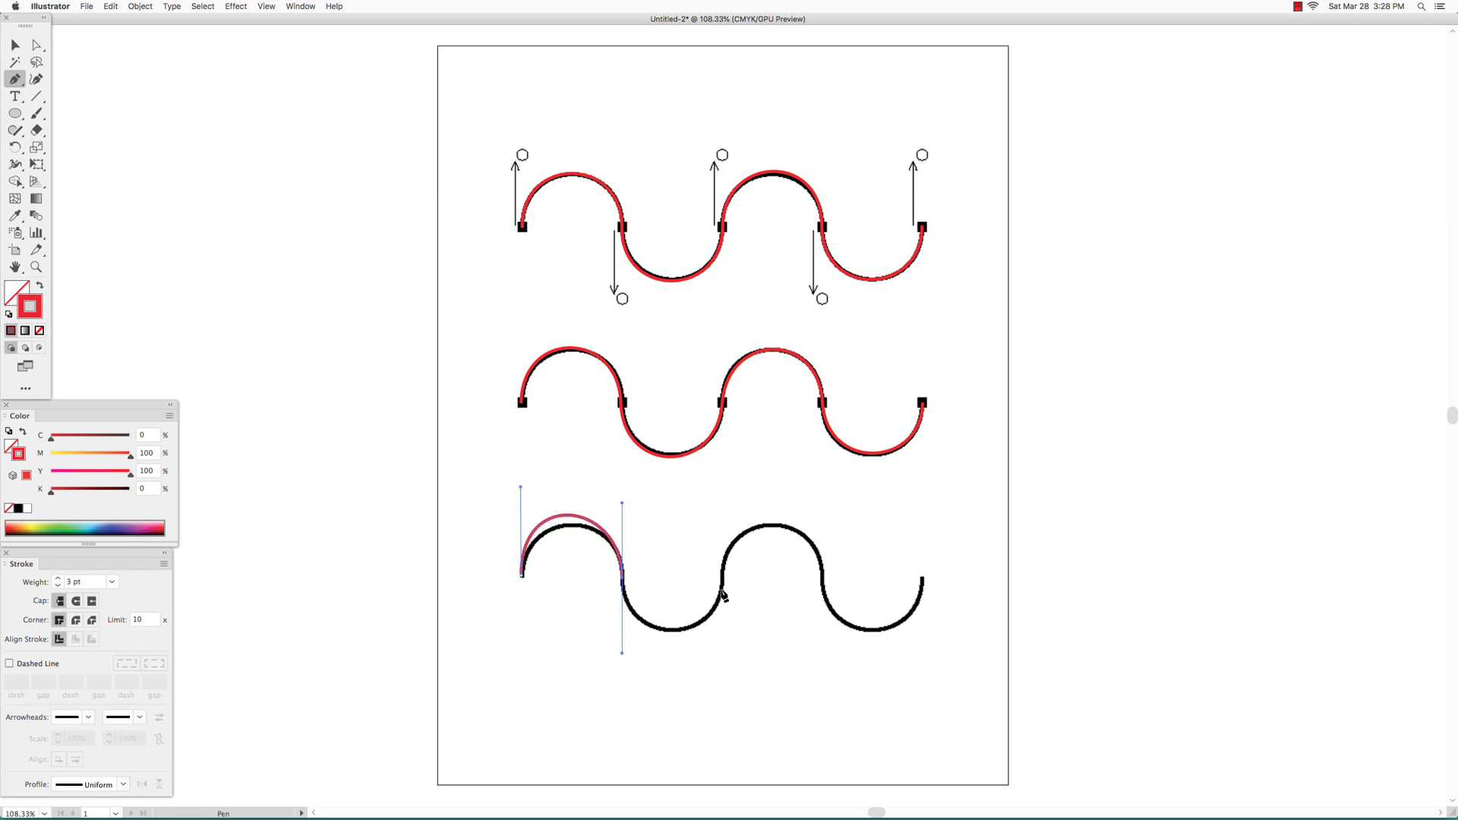
drag(721, 585, 719, 650)
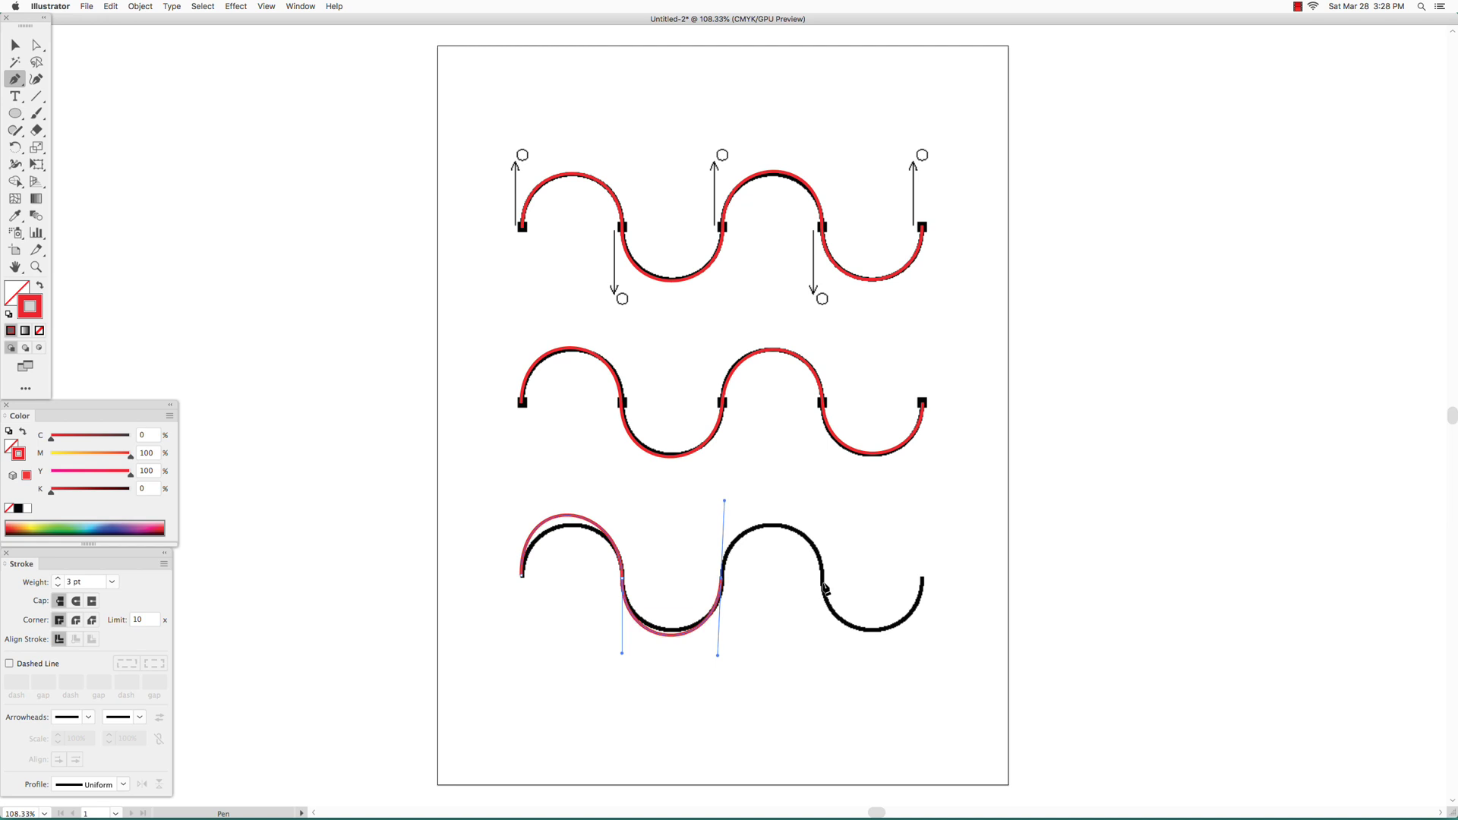
drag(822, 584, 824, 661)
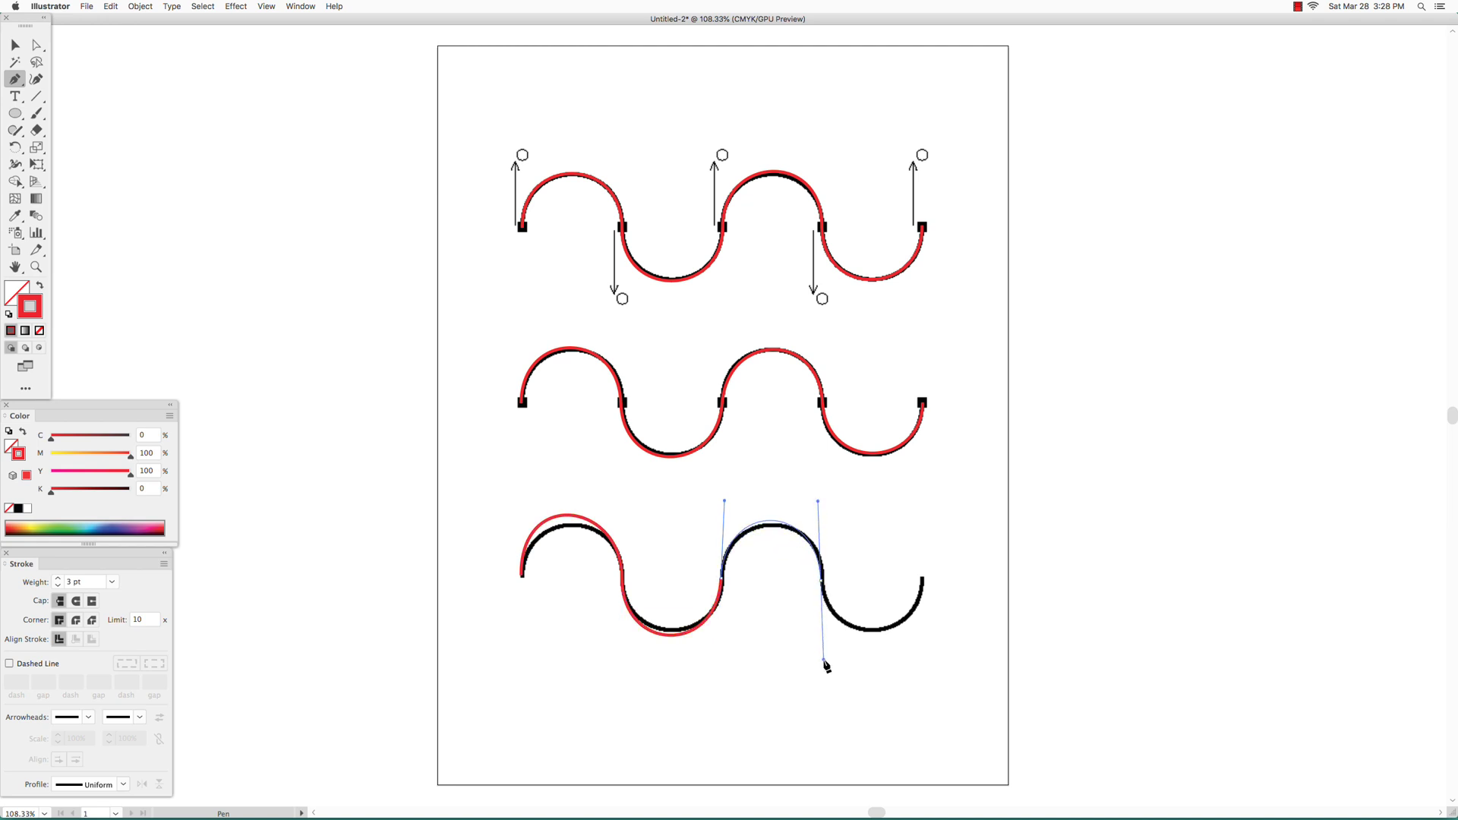
drag(922, 585, 923, 520)
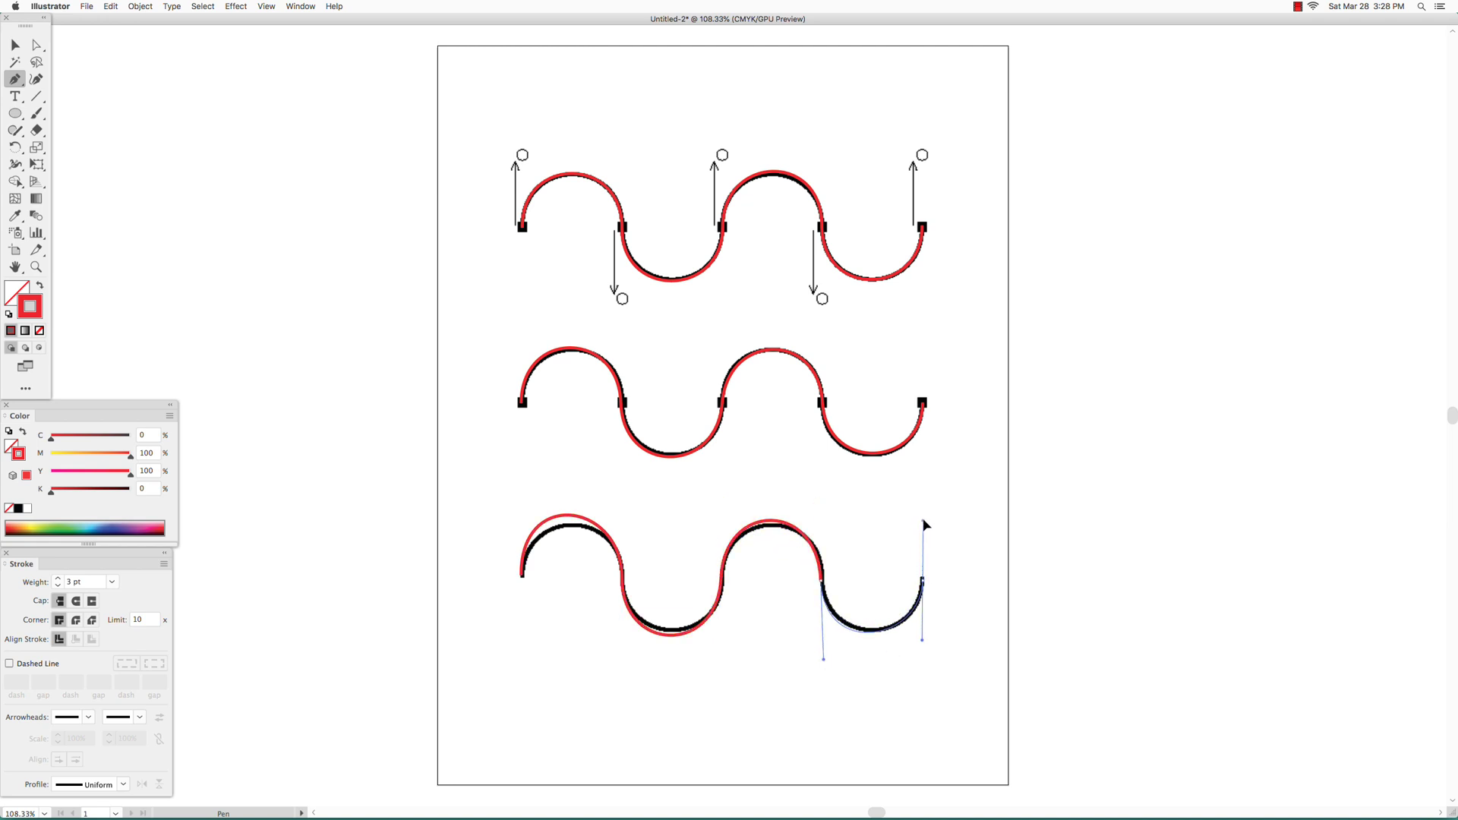
Reshape the bottom trace's first arc with the Direct Selection tool to fit the reference.
click(37, 47)
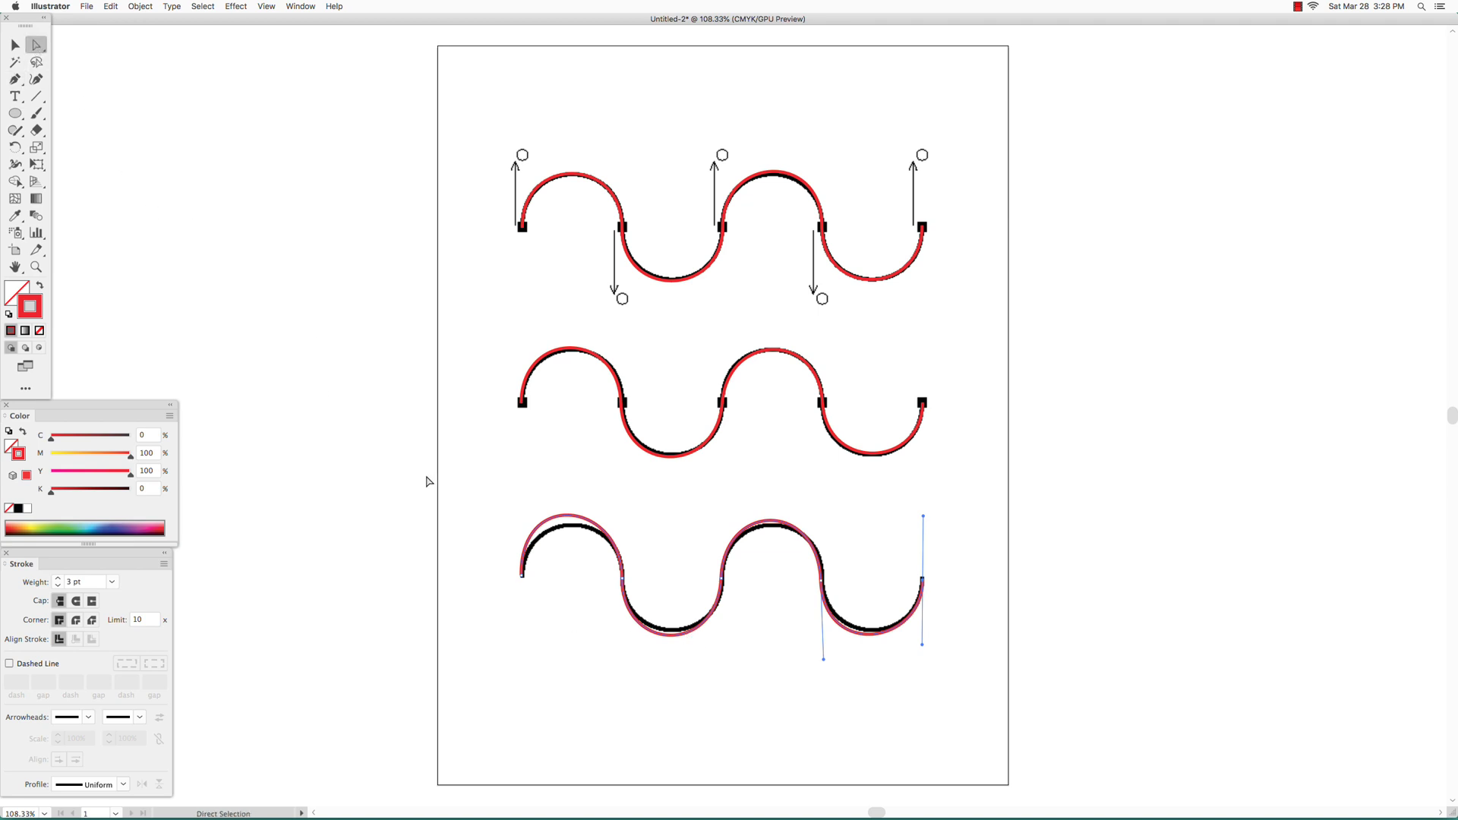
click(564, 524)
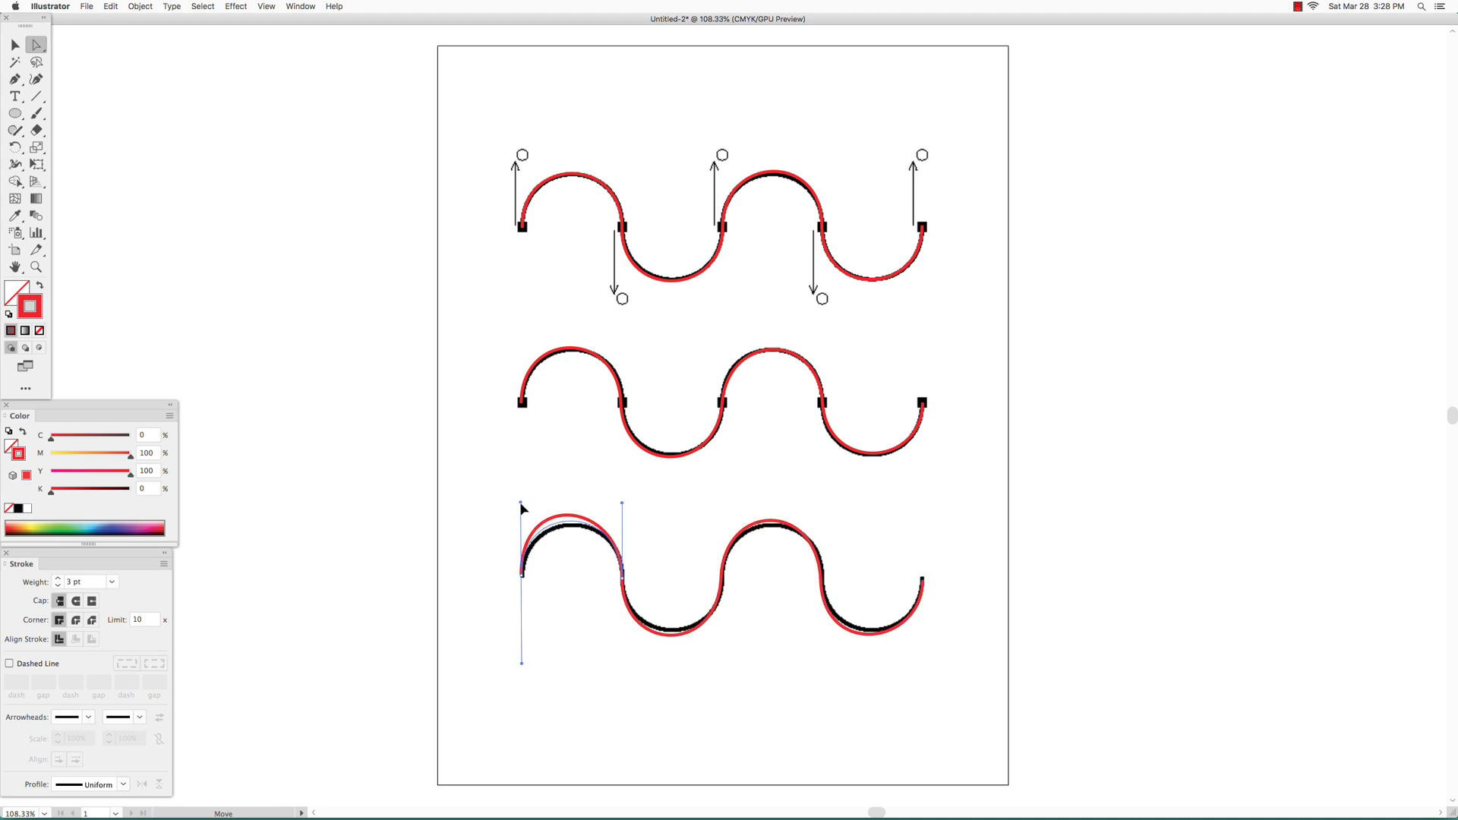
drag(523, 493, 521, 510)
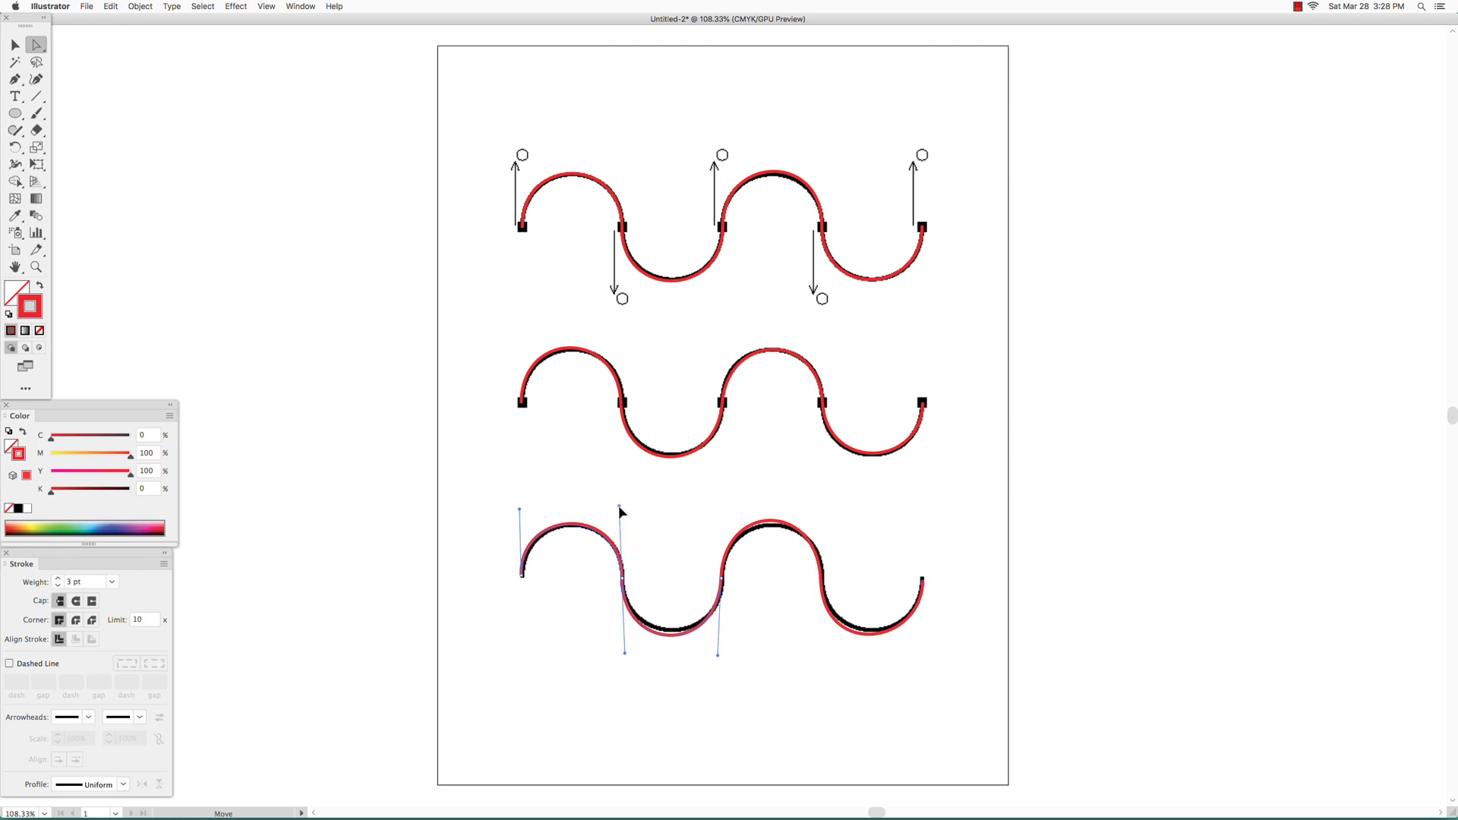
drag(624, 505, 620, 509)
Adjust the bottom trace's trough and crest to match the wave, then select the right trough.
key(super+a)
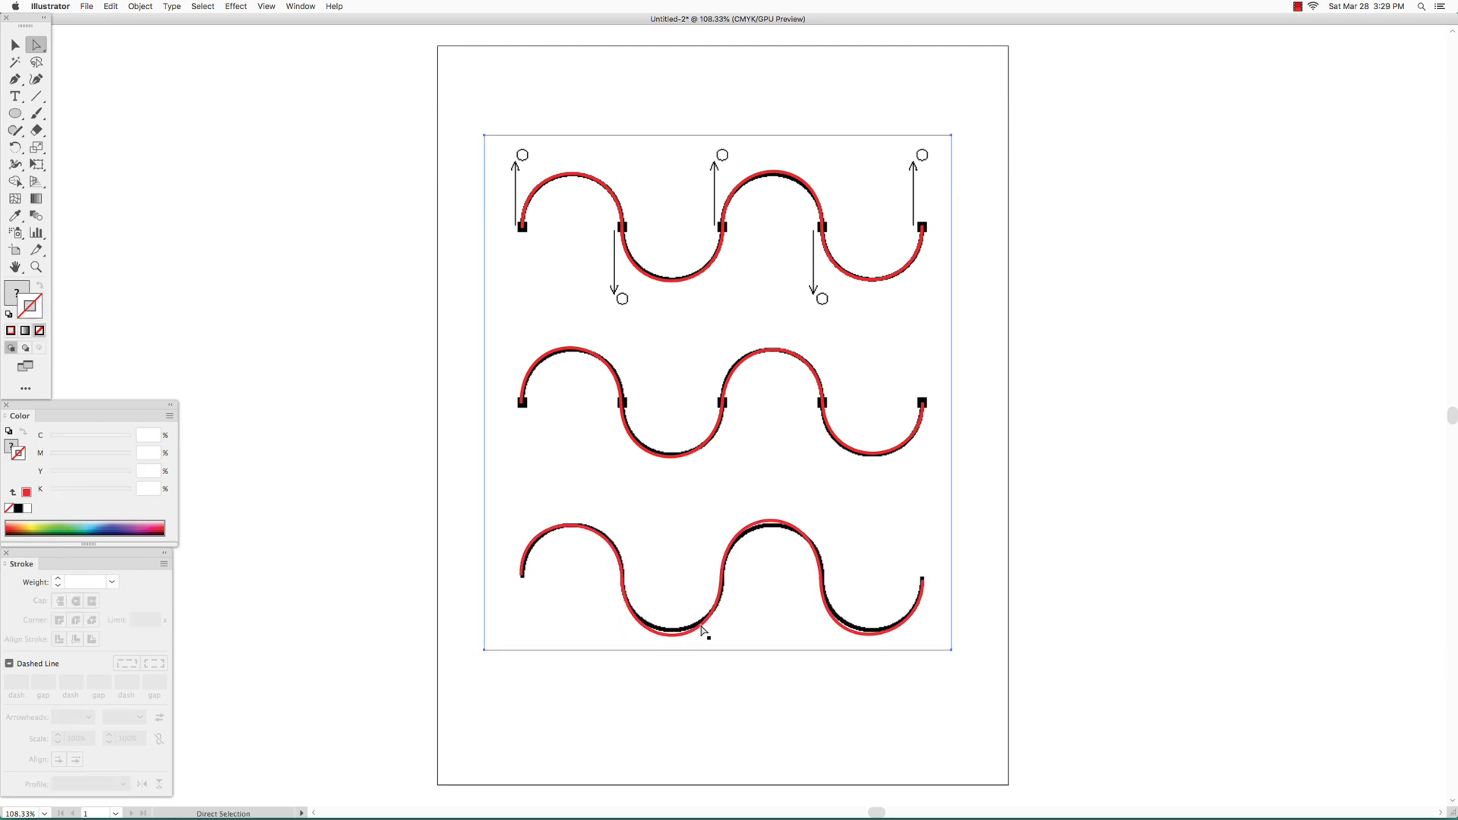
click(693, 638)
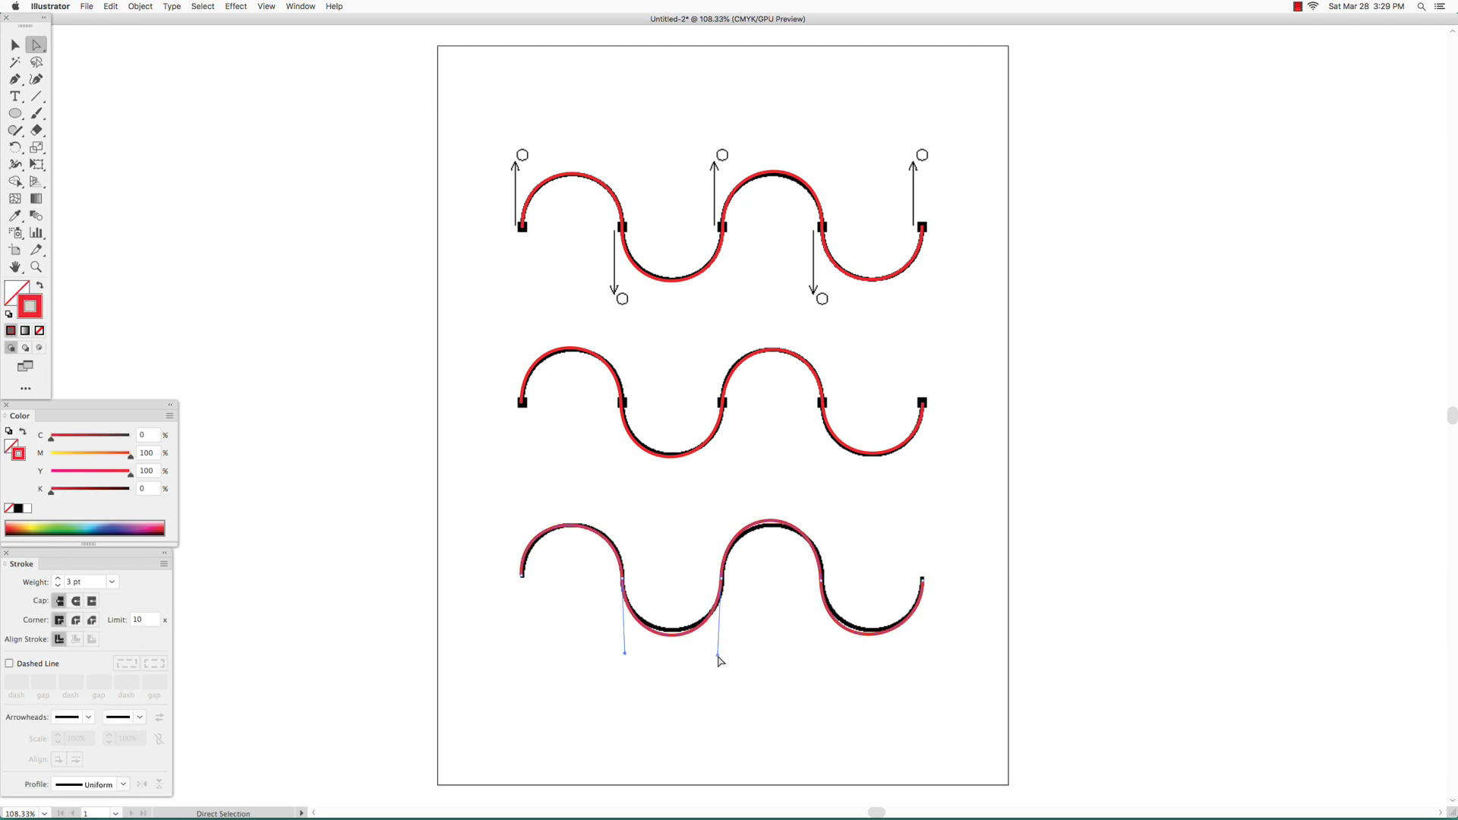
mouse_move(693, 638)
mouse_down()
mouse_move(679, 657)
mouse_move(623, 651)
mouse_up()
click(793, 536)
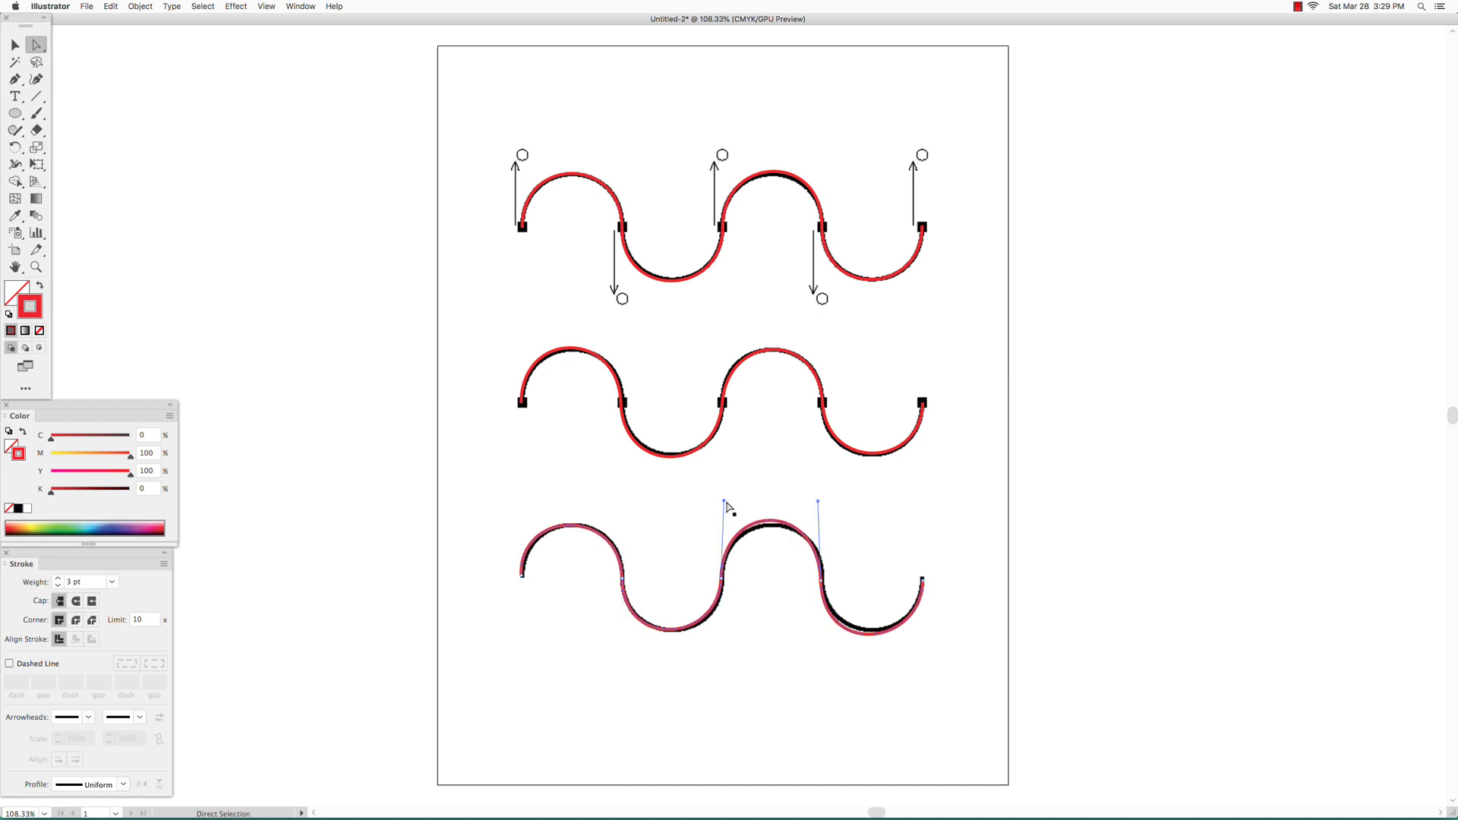
drag(726, 502, 725, 508)
click(822, 585)
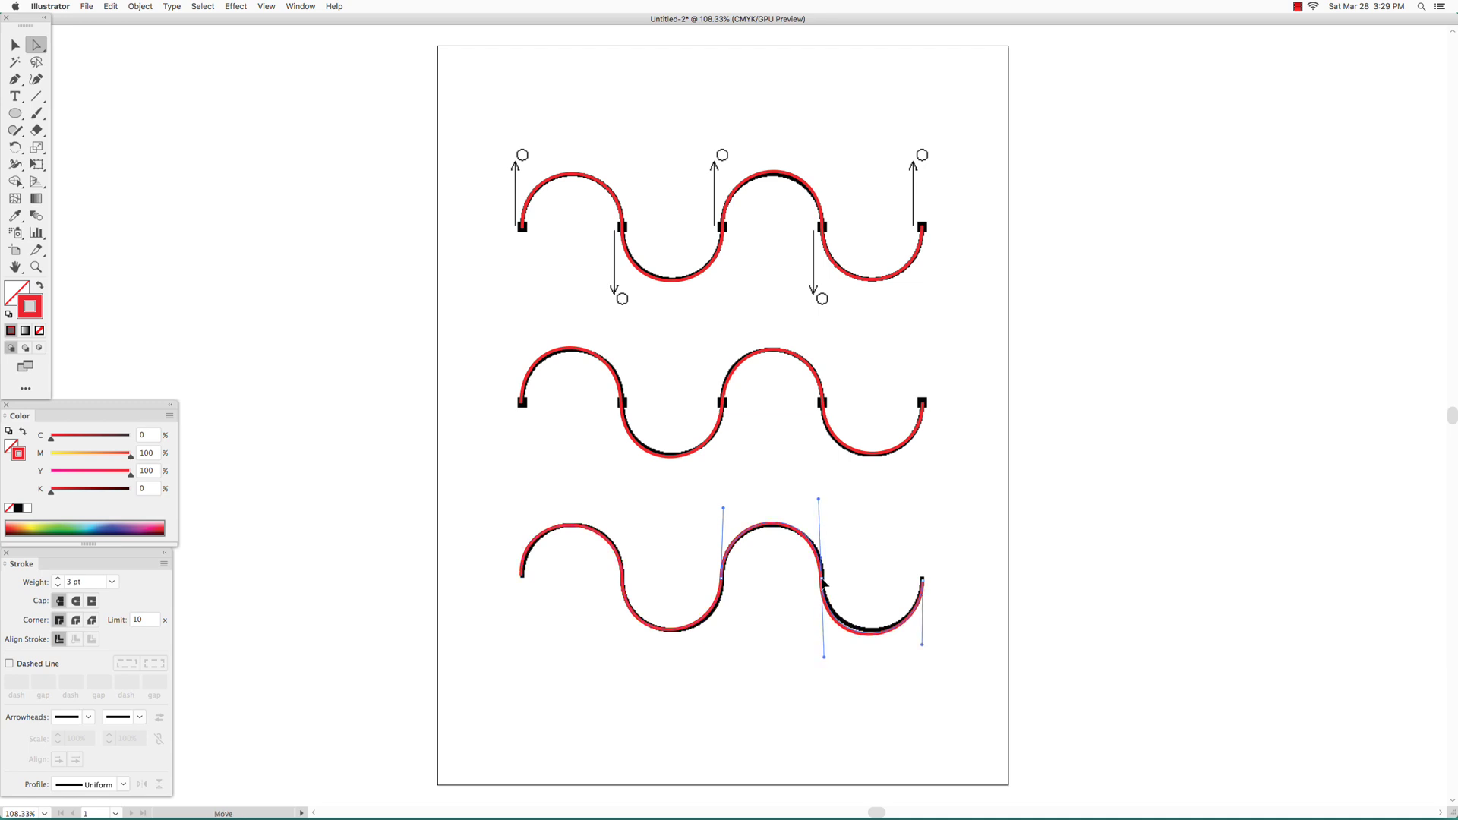